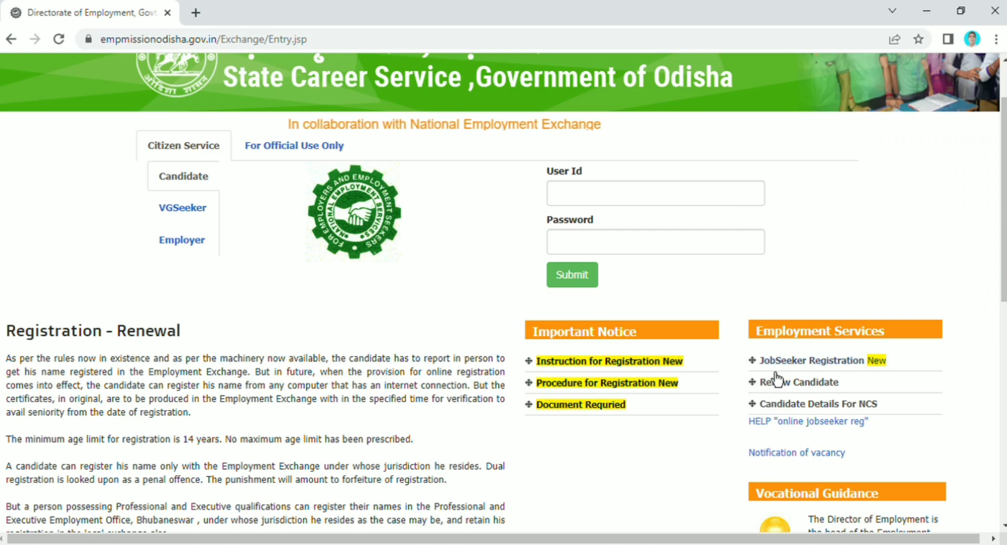
Start a JobSeeker Registration under Employment Services and accept the candidate declaration.
click(837, 377)
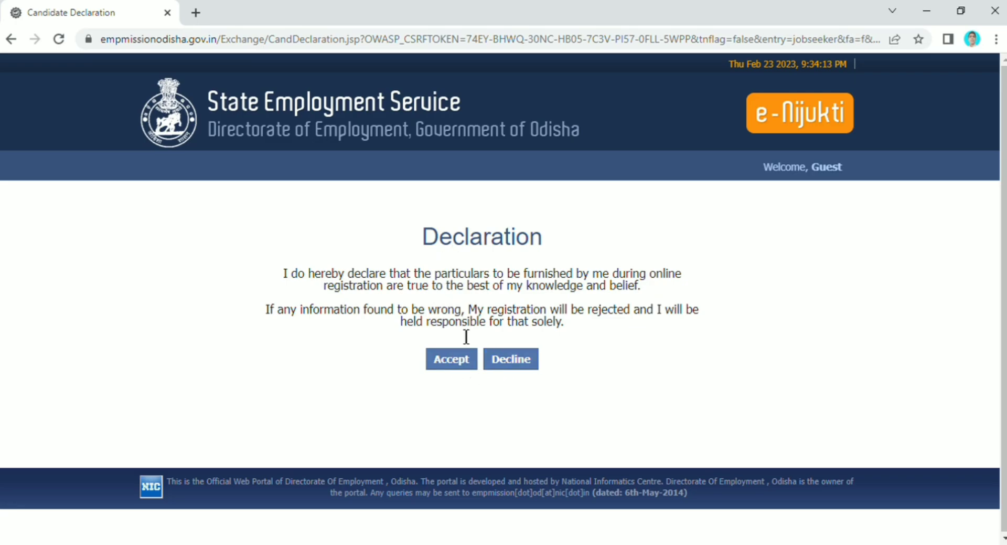
click(450, 366)
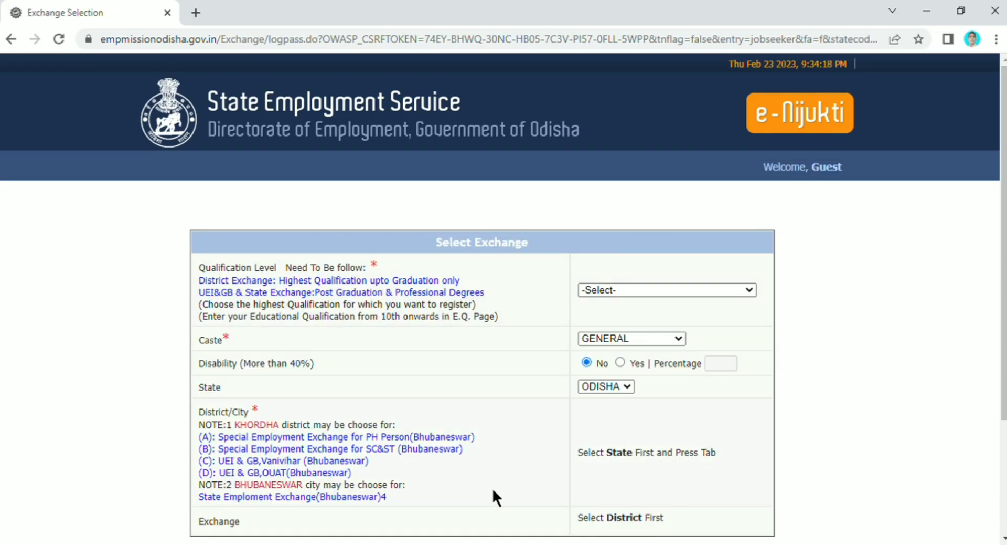
Set the qualification level in the Select Exchange form to GRADUATE.
scroll(473, 472, down, 2)
scroll(473, 472, up, 2)
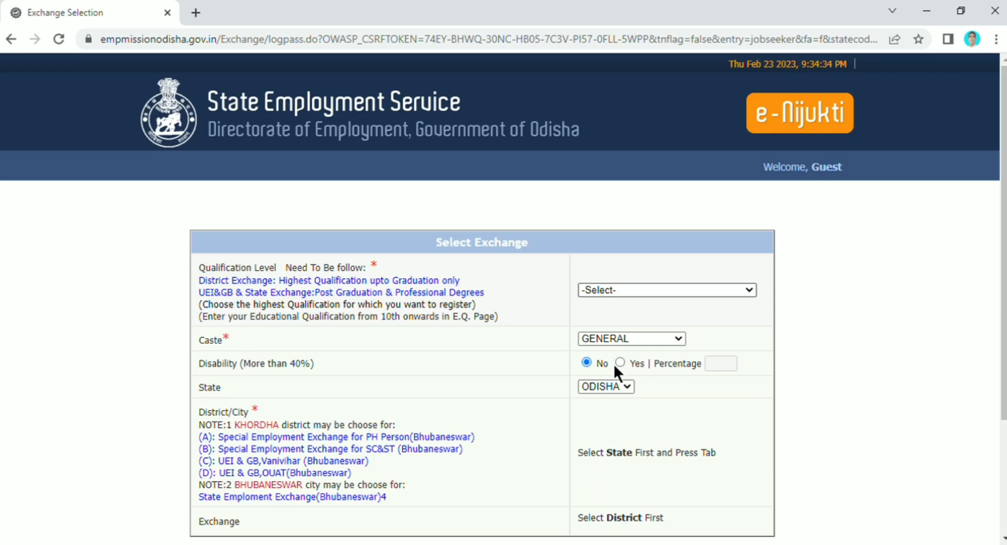
key(Tab)
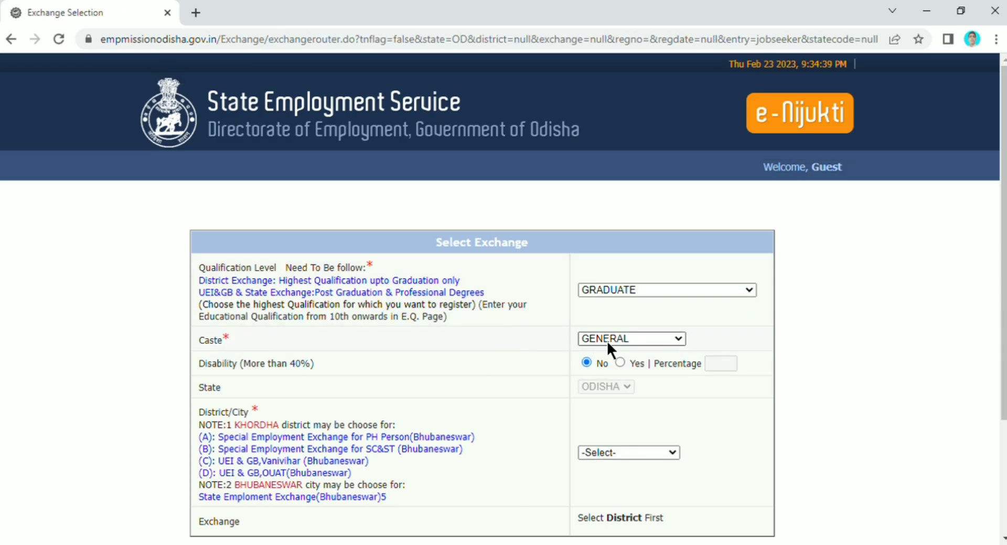
Try the caste OBC AND SEBC and the disability option Yes, and restore GENERAL and No.
click(605, 383)
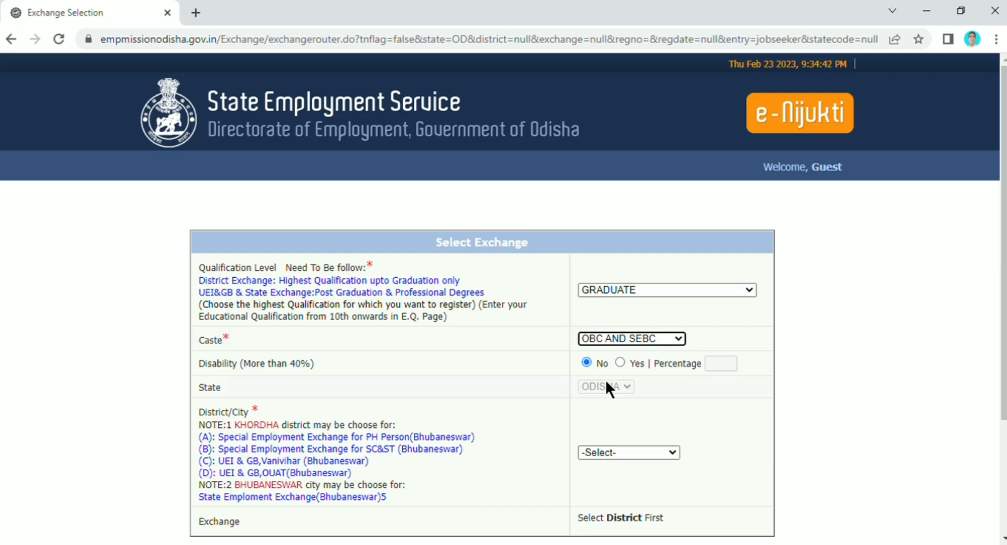
click(601, 354)
click(621, 362)
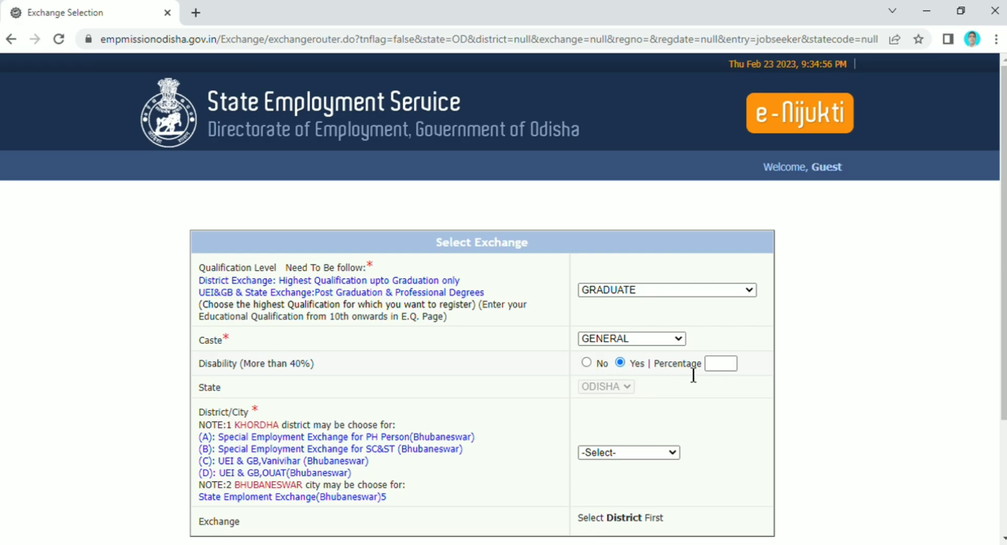
click(587, 363)
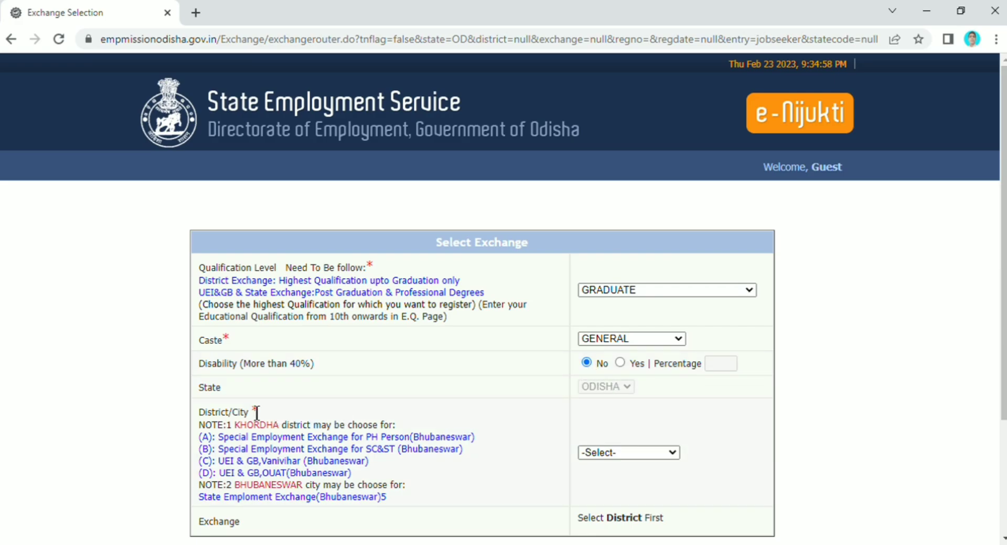
Choose the KENDRAPARA district and the exchange District Employment Exchange, Kendrapara.
scroll(619, 393, down, 2)
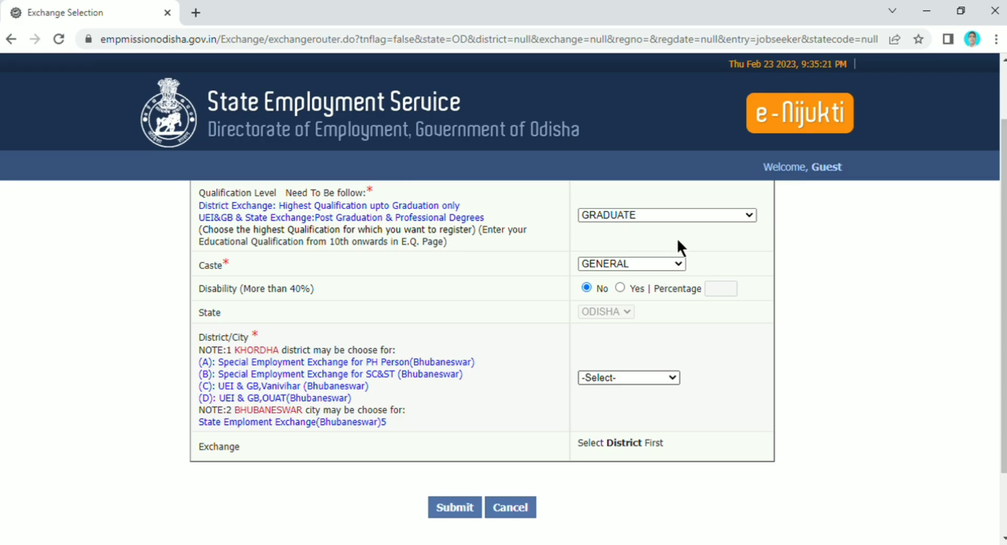
click(642, 309)
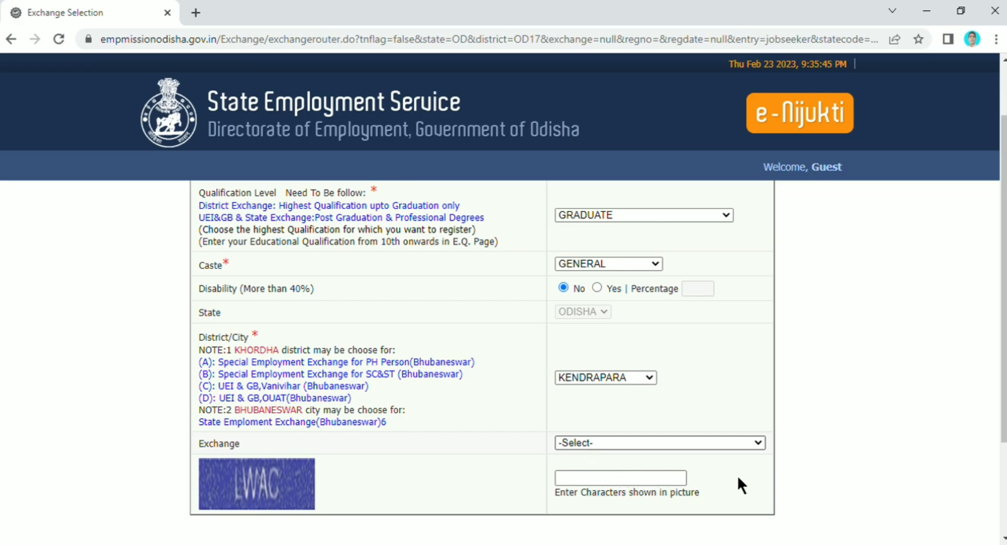
click(655, 471)
Enter the verification characters shown in the picture and submit the exchange selection form.
scroll(608, 465, down, 2)
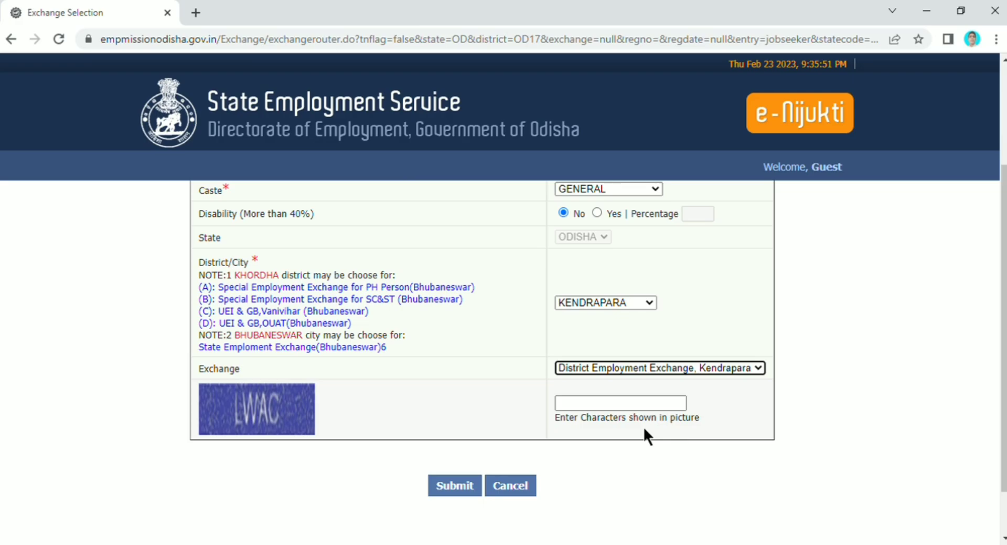
click(636, 405)
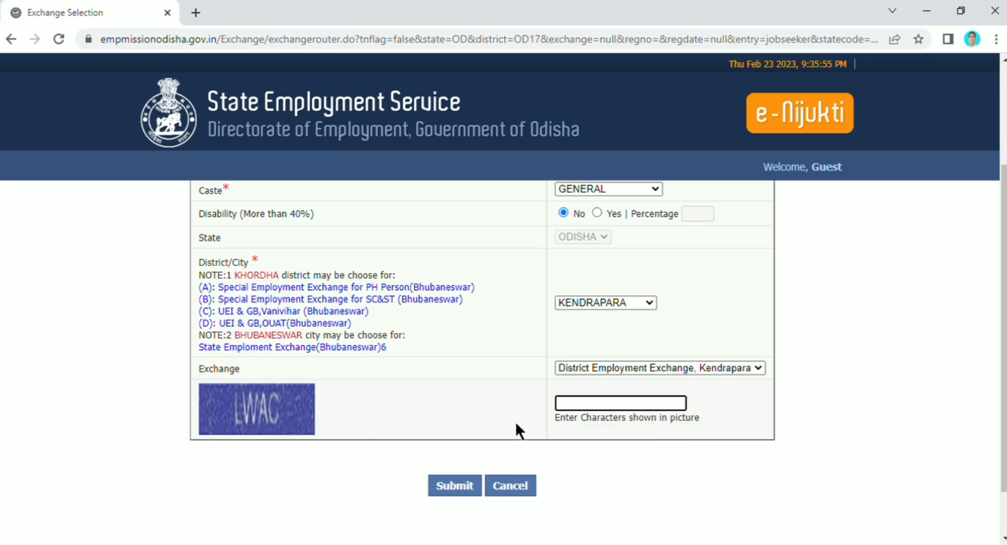
text(LWAC)
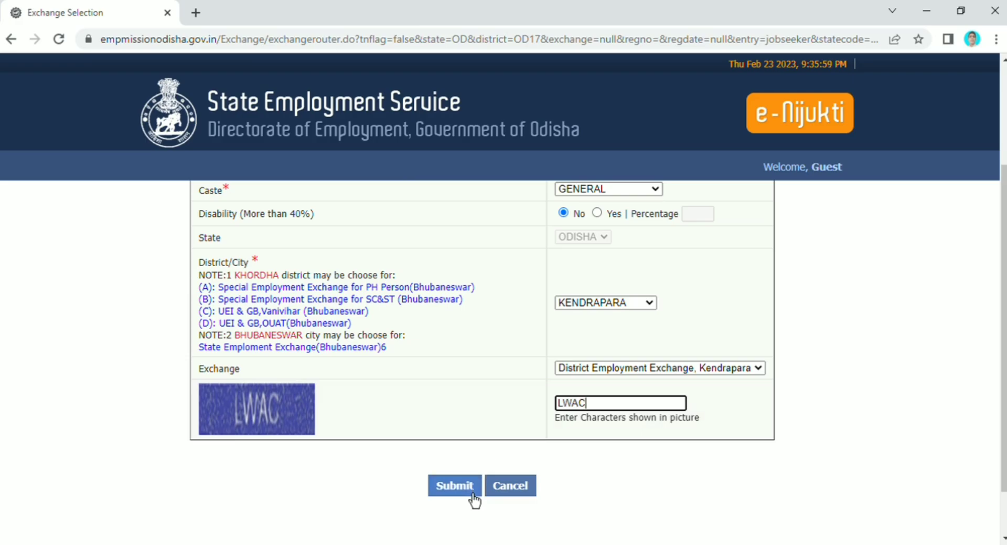
click(473, 496)
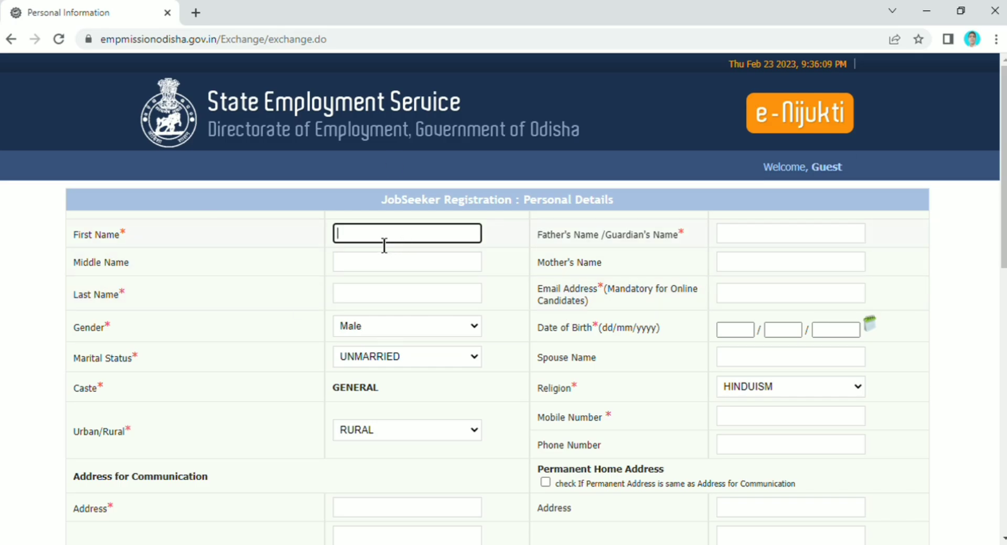
click(372, 273)
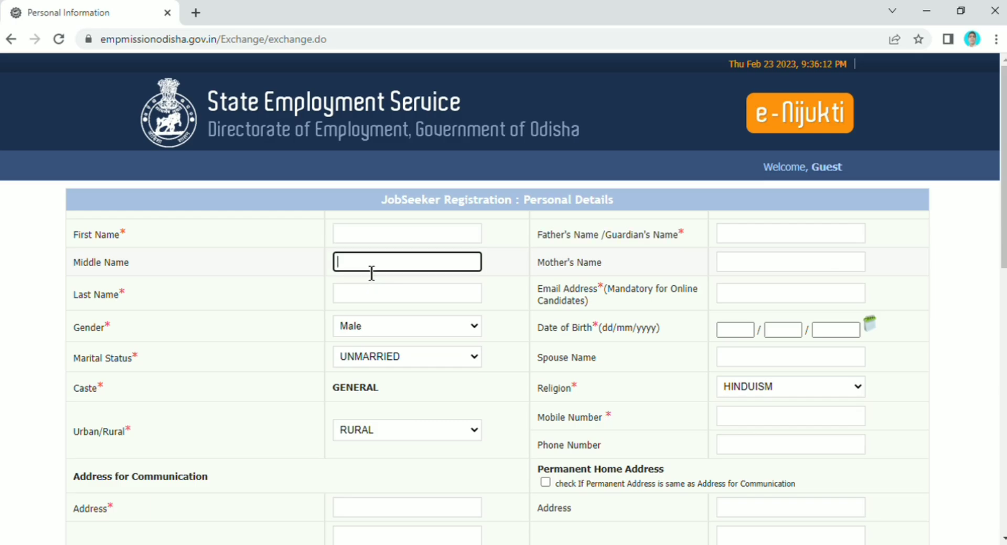
click(365, 302)
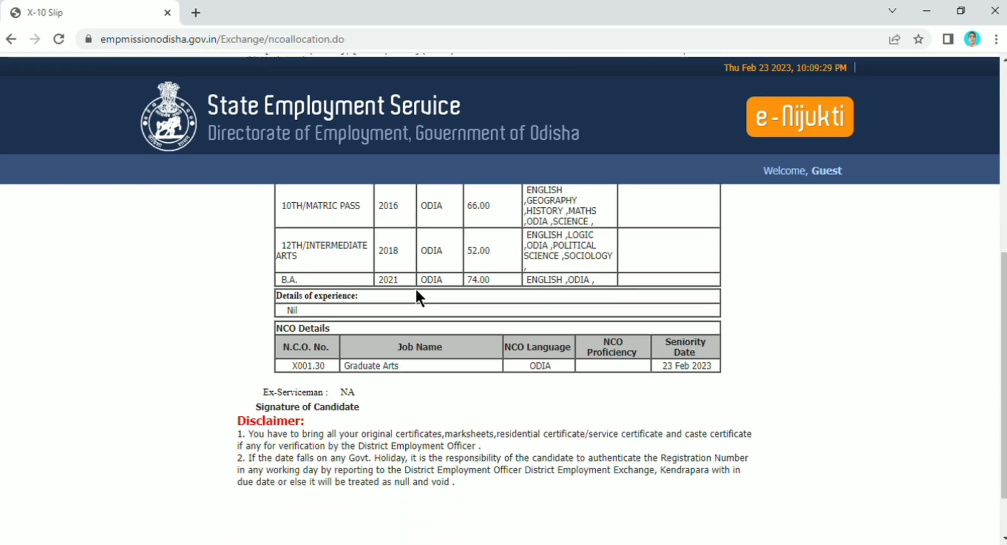
Review the X-10 slip's NCO details and disclaimer and the employment exchange registration requirement in Advertisment-492.PDF.
scroll(416, 288, down, 3)
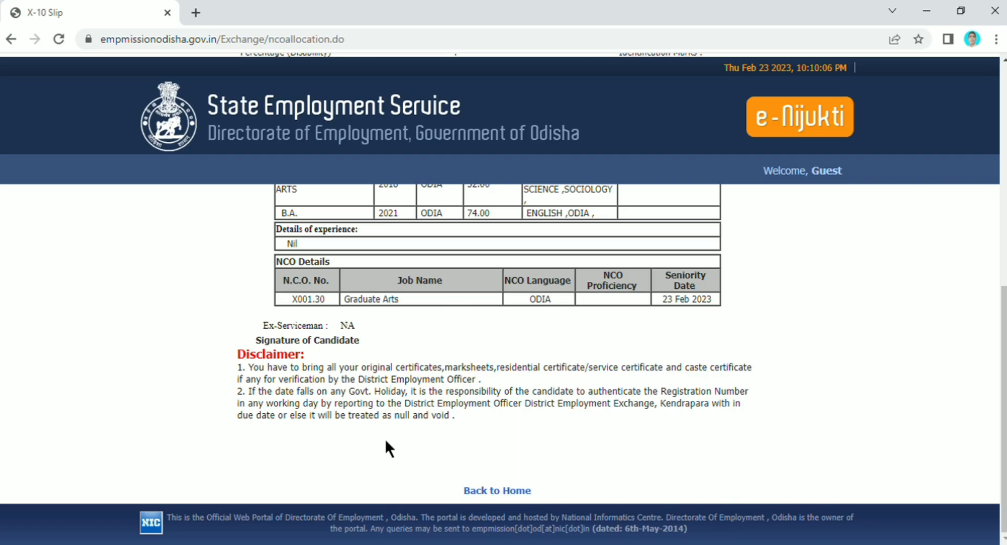
scroll(360, 372, up, 3)
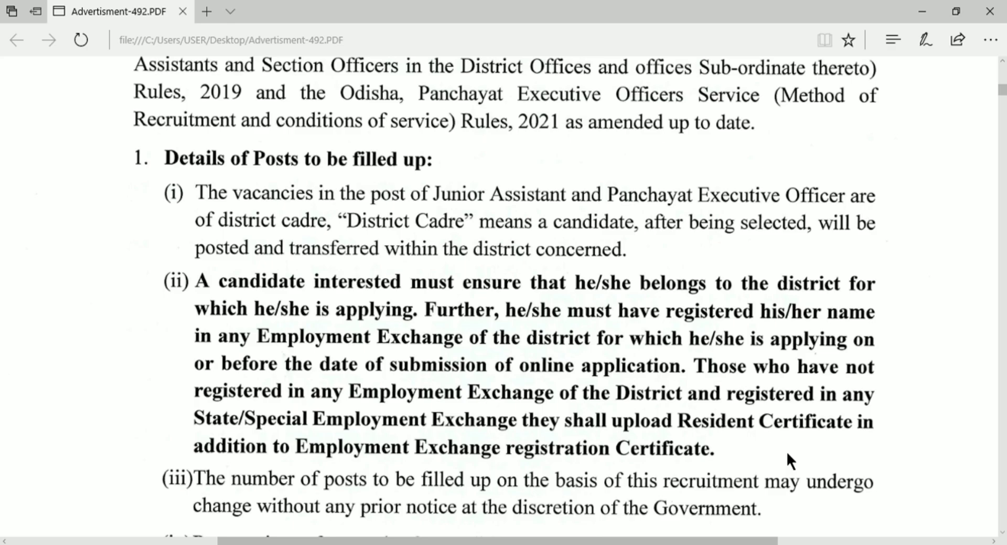
scroll(697, 363, down, 4)
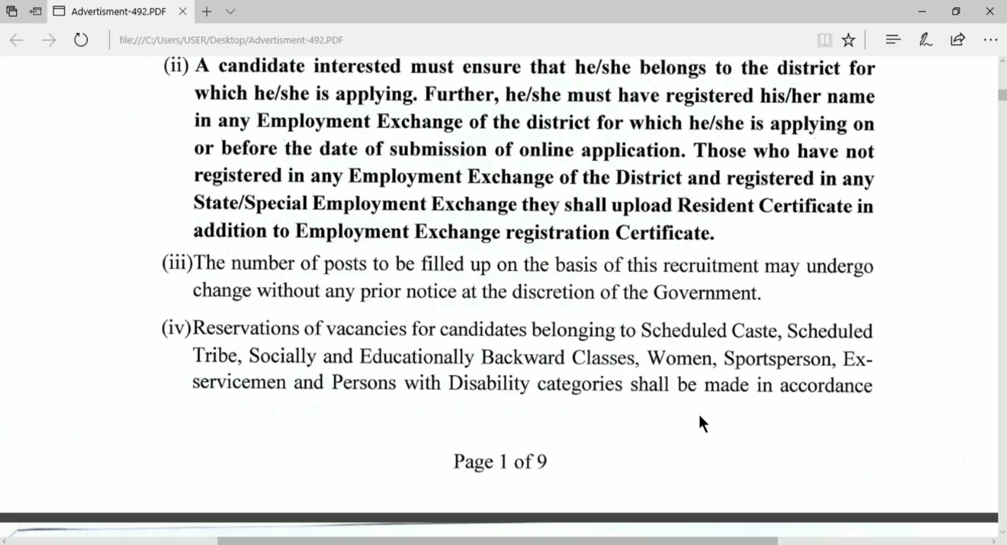
scroll(700, 414, up, 1)
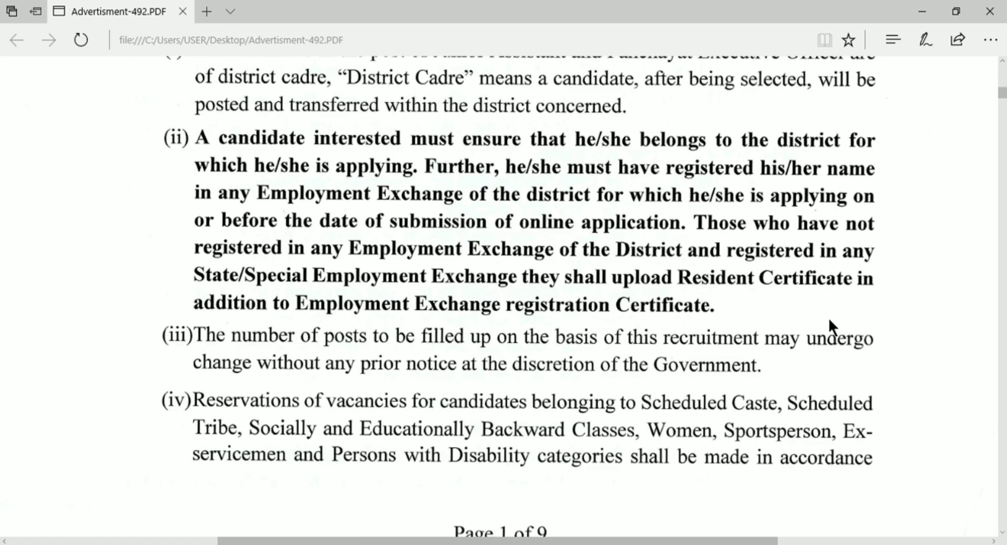
Switch to Chrome, search Google for "edistrict odisha" and open the eDistrict Odisha portal.
key(alt+Tab)
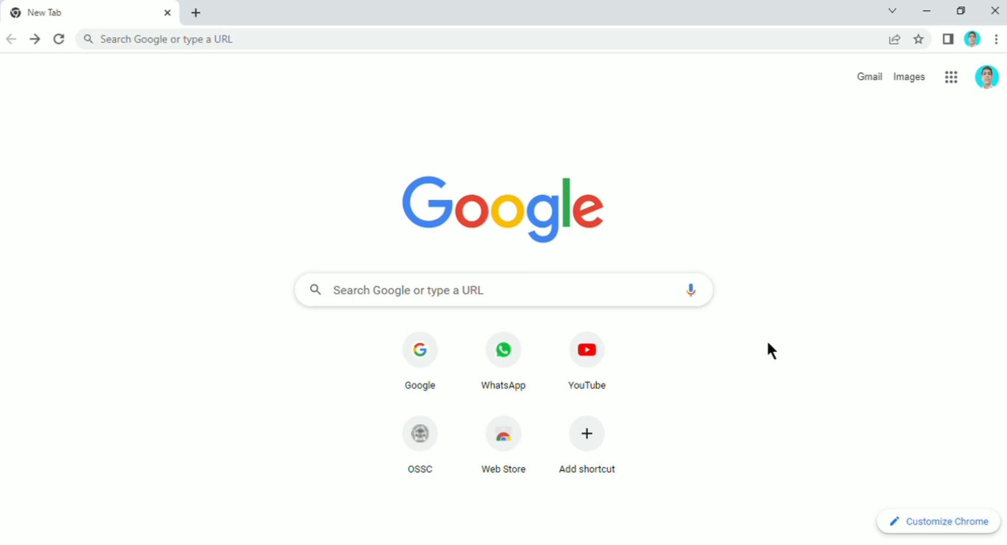
click(425, 375)
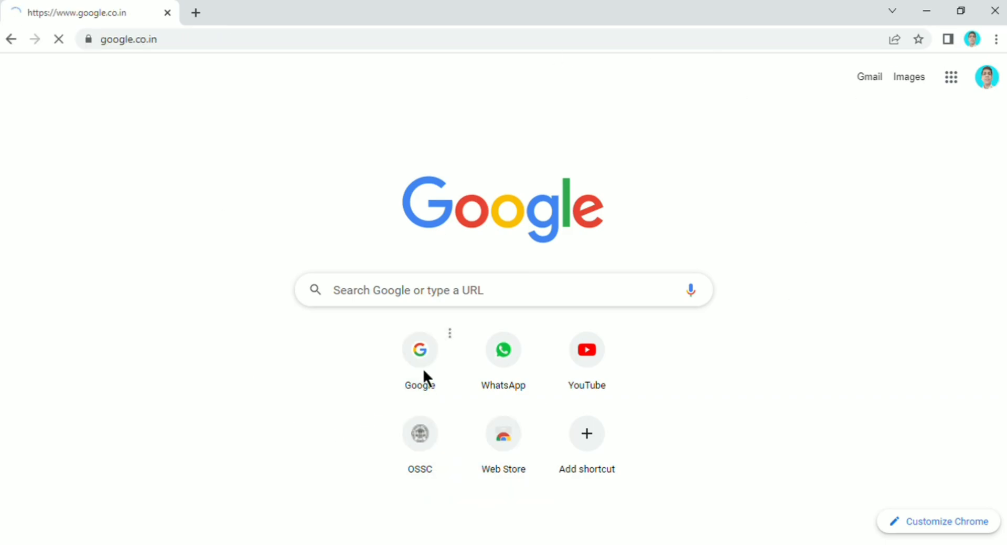
text(ed)
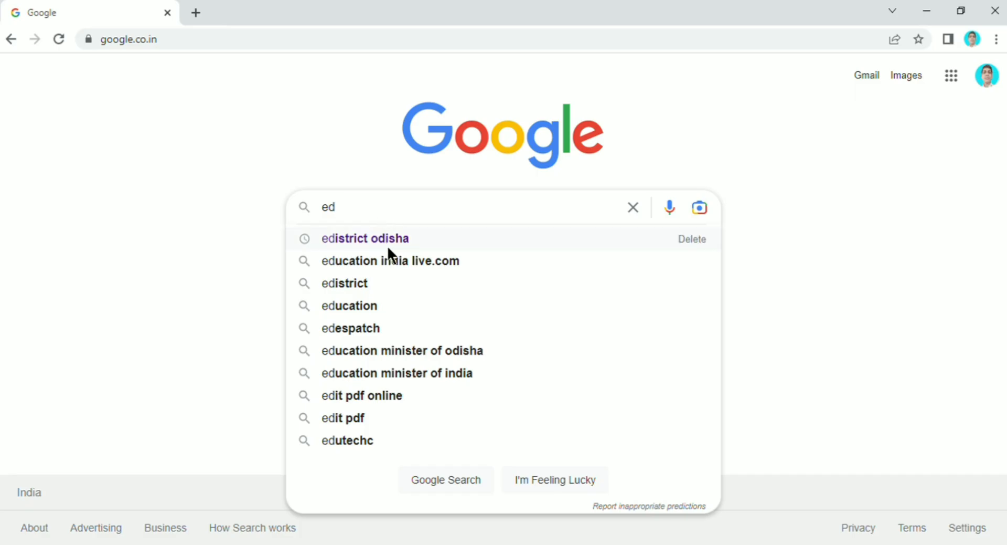
click(387, 243)
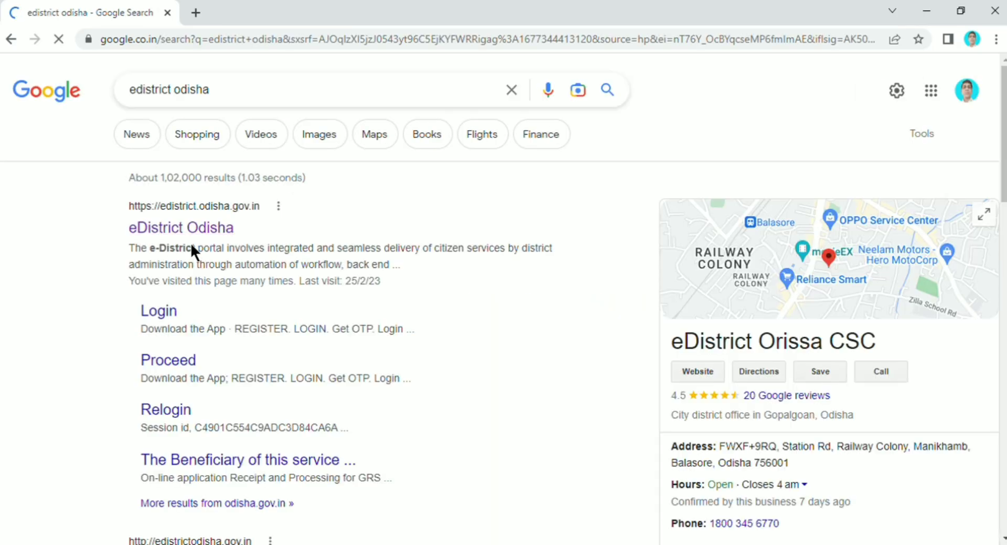
click(168, 231)
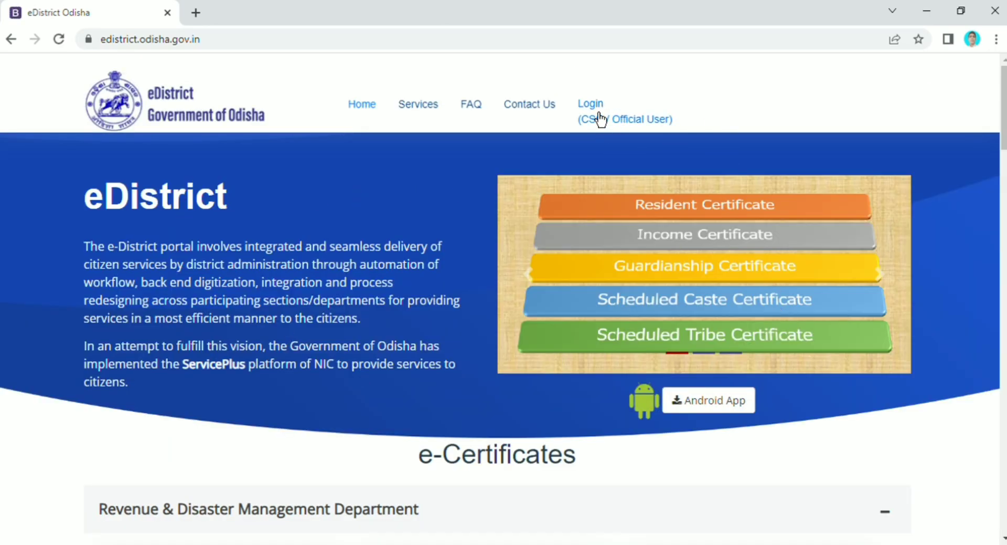
Open the ServicePlus login dialog on the eDistrict portal and bring up its new user registration form.
click(599, 116)
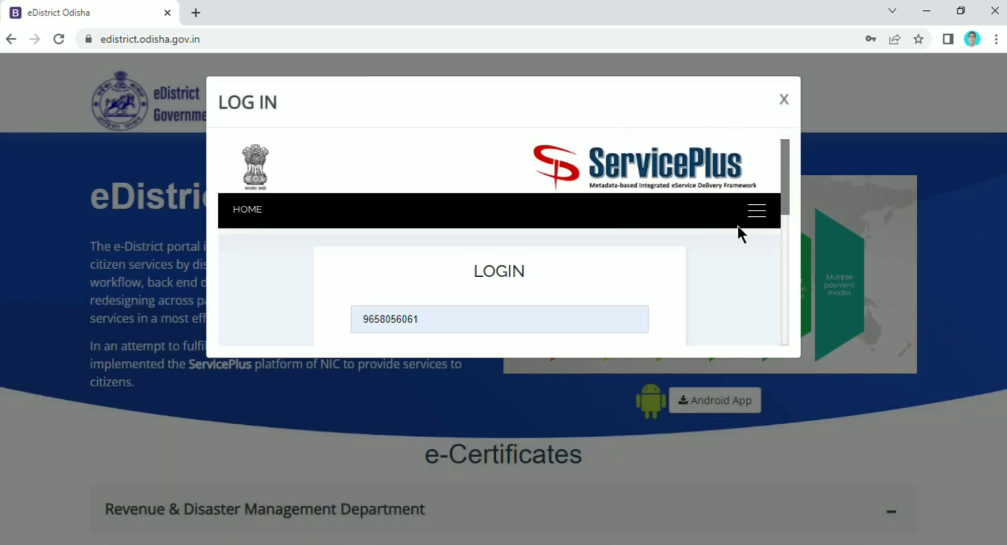
click(756, 210)
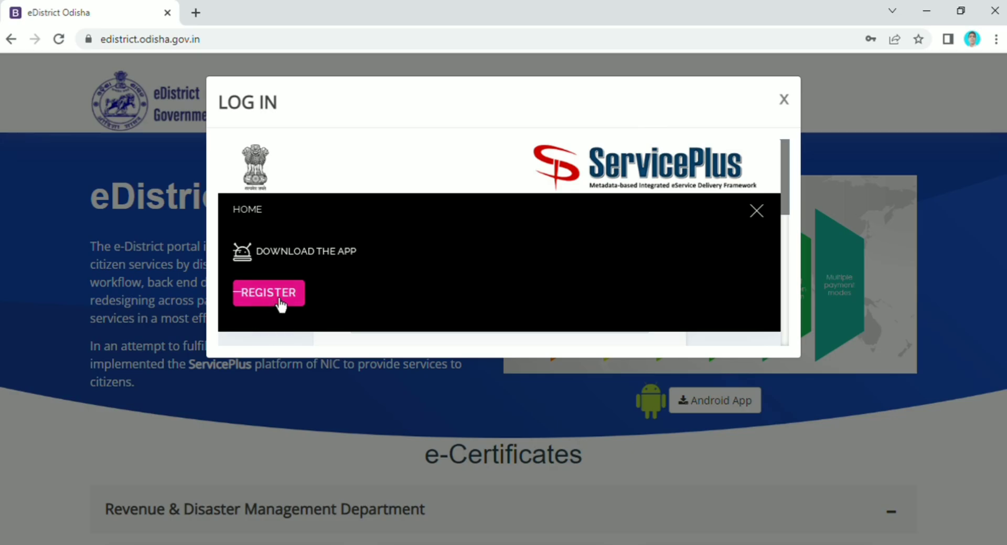
click(757, 211)
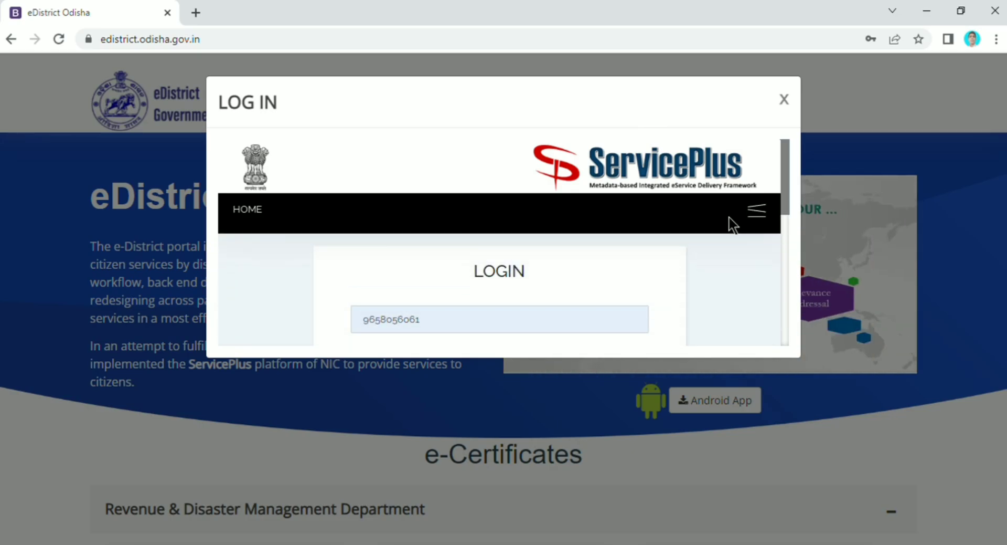
click(771, 227)
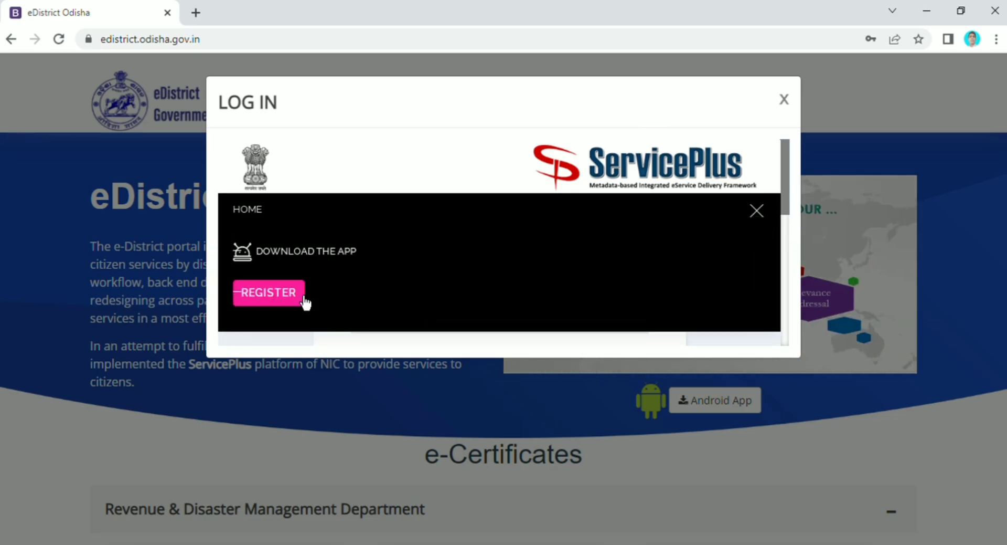
click(268, 293)
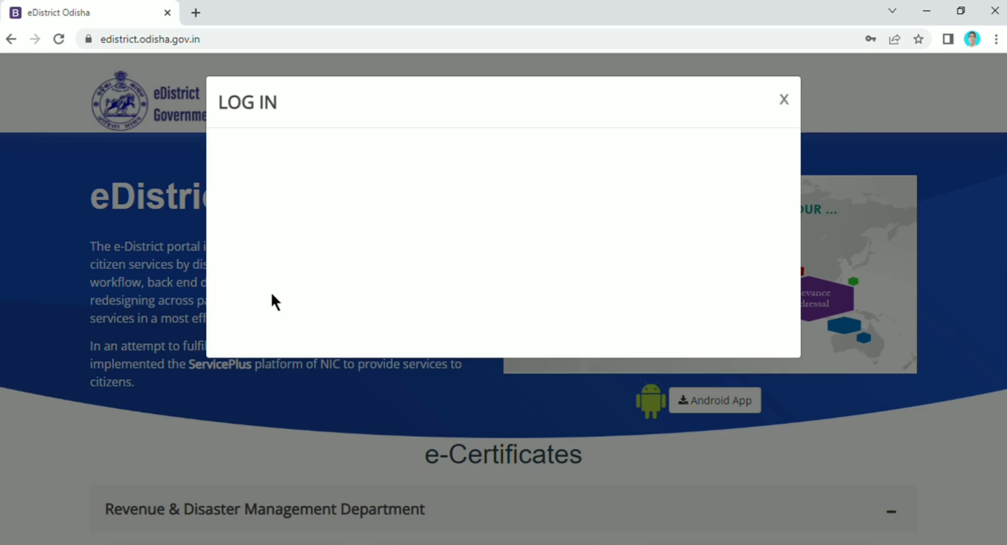
Review the new user registration form's fields, choose ODISHA as the state, and close the form without submitting it.
scroll(443, 328, down, 2)
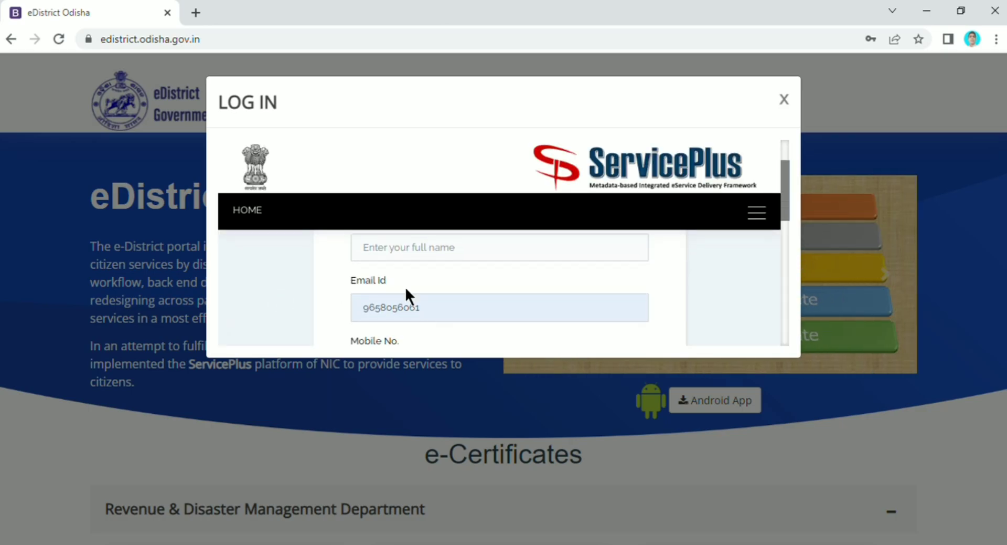
click(431, 262)
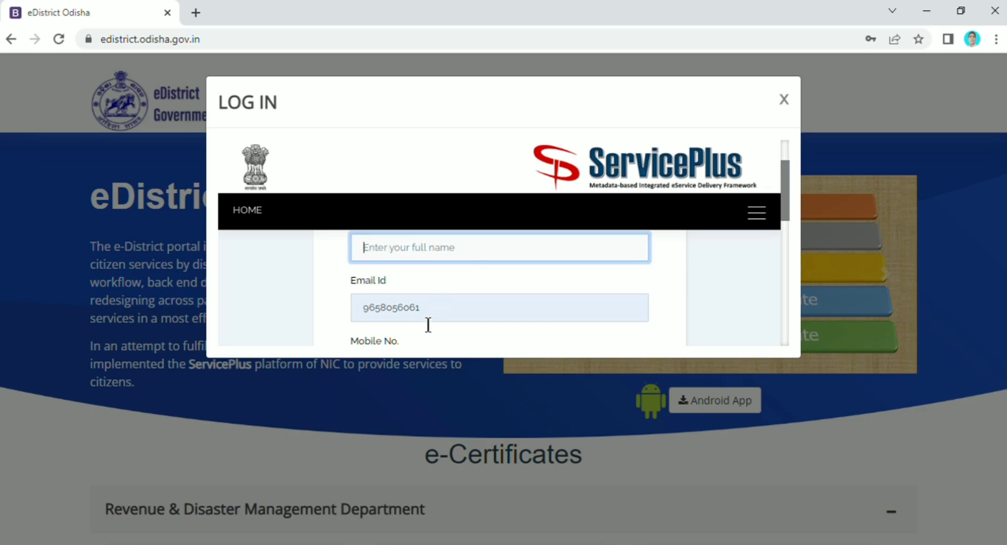
scroll(427, 323, down, 2)
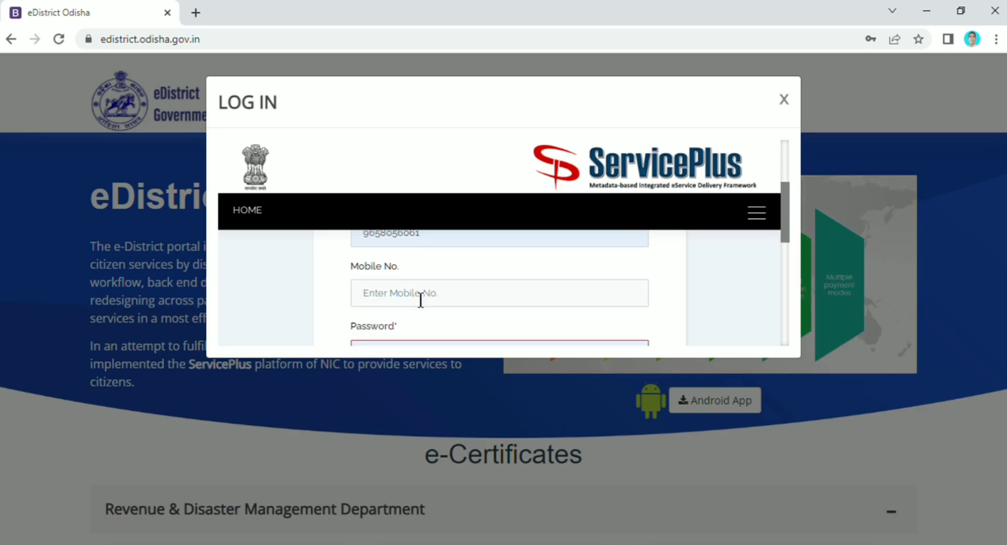
scroll(420, 299, down, 2)
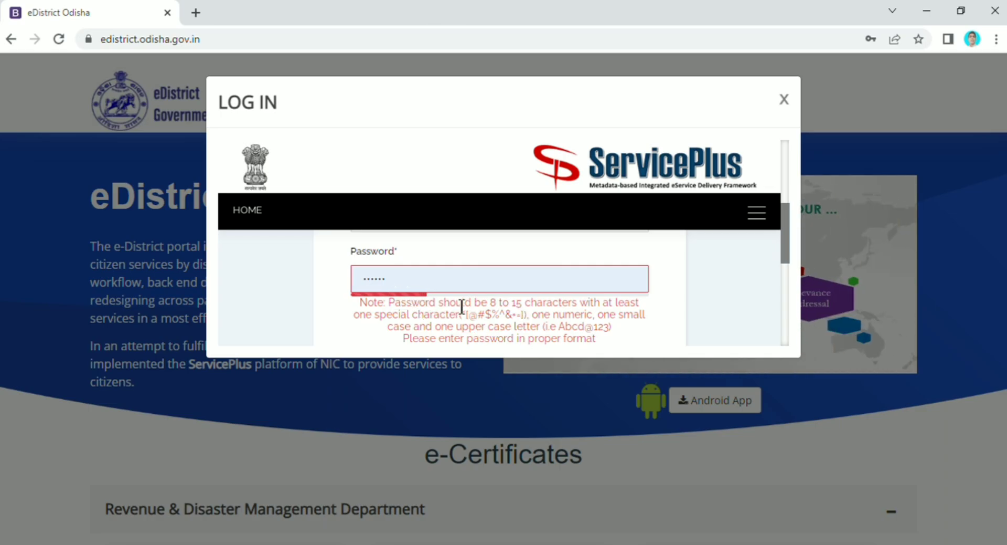
scroll(462, 307, down, 2)
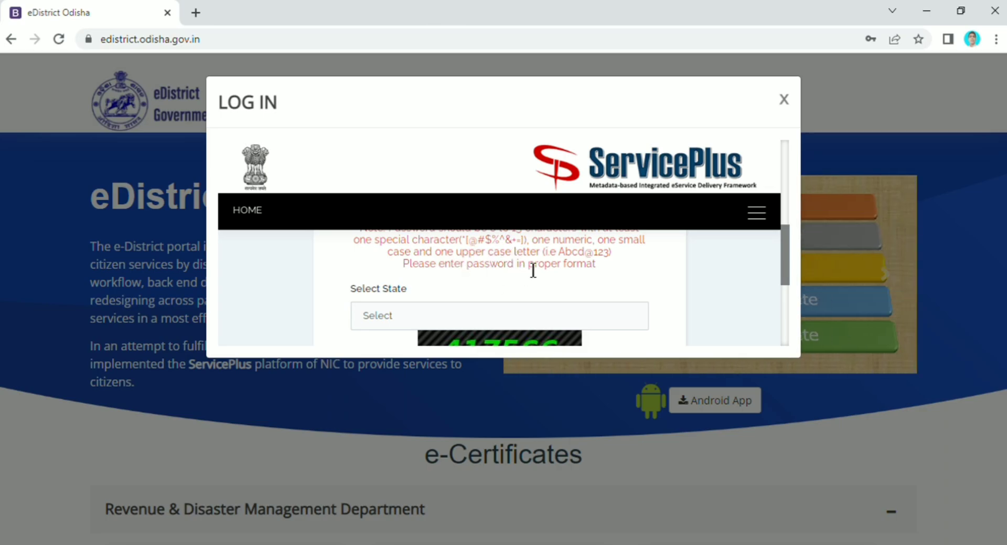
click(428, 316)
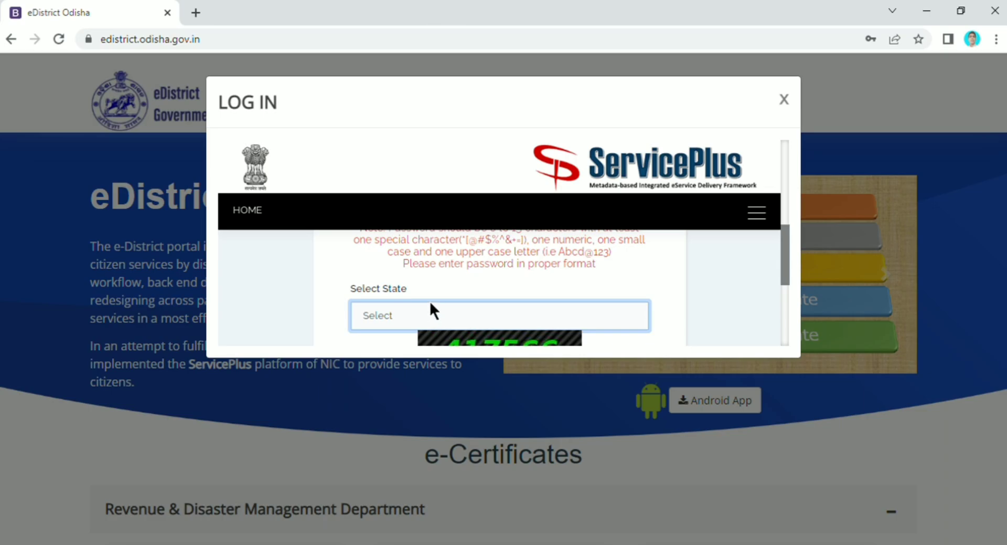
key(o)
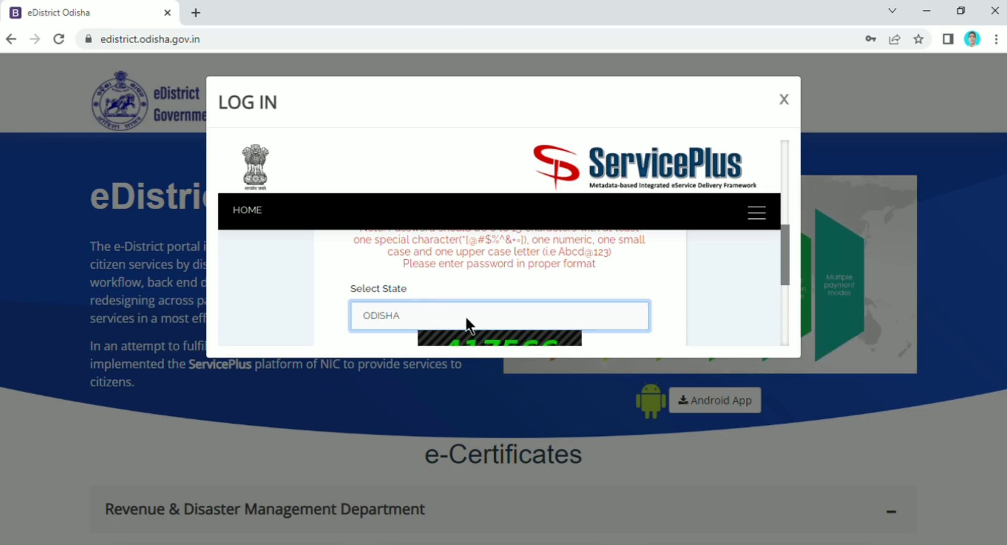
scroll(473, 325, down, 2)
scroll(485, 309, down, 2)
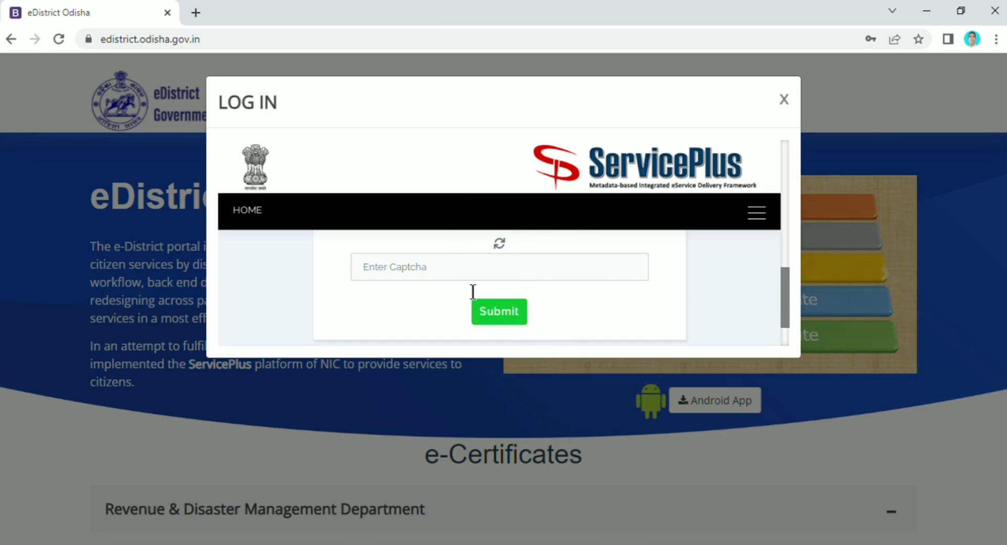
click(784, 99)
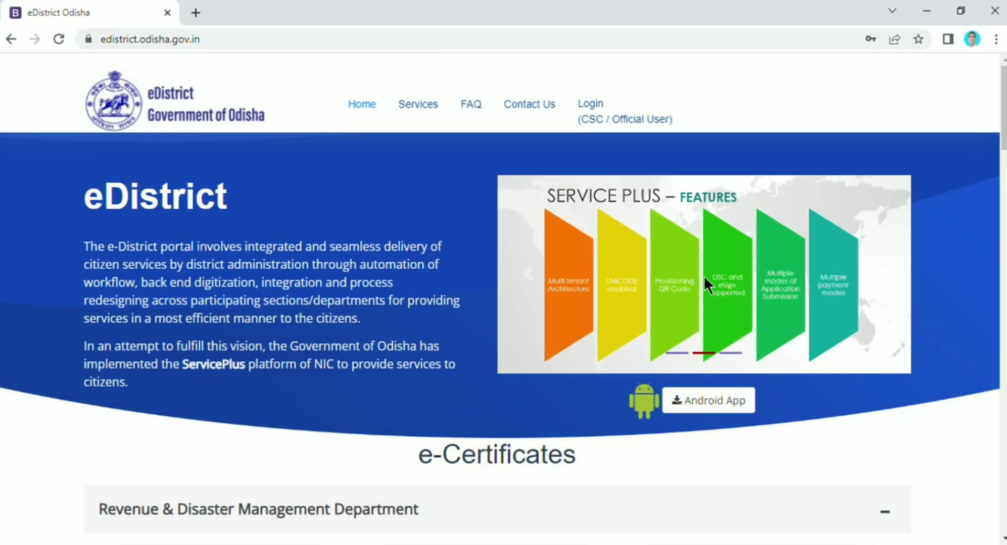
Reopen the ServicePlus login dialog, examine its Login ID, OTP/Password, Get OTP and captcha fields, and close it.
click(597, 111)
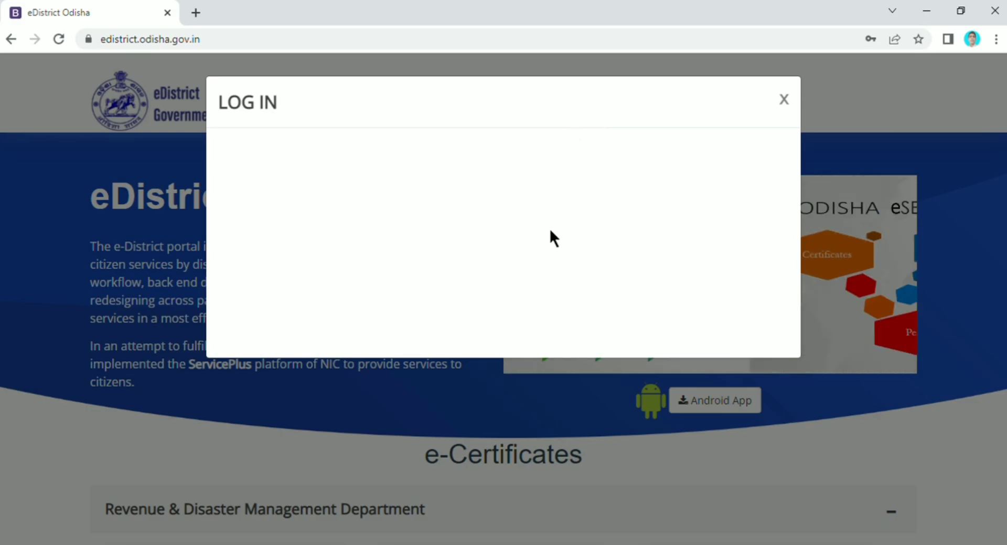
scroll(498, 278, down, 1)
scroll(498, 280, up, 1)
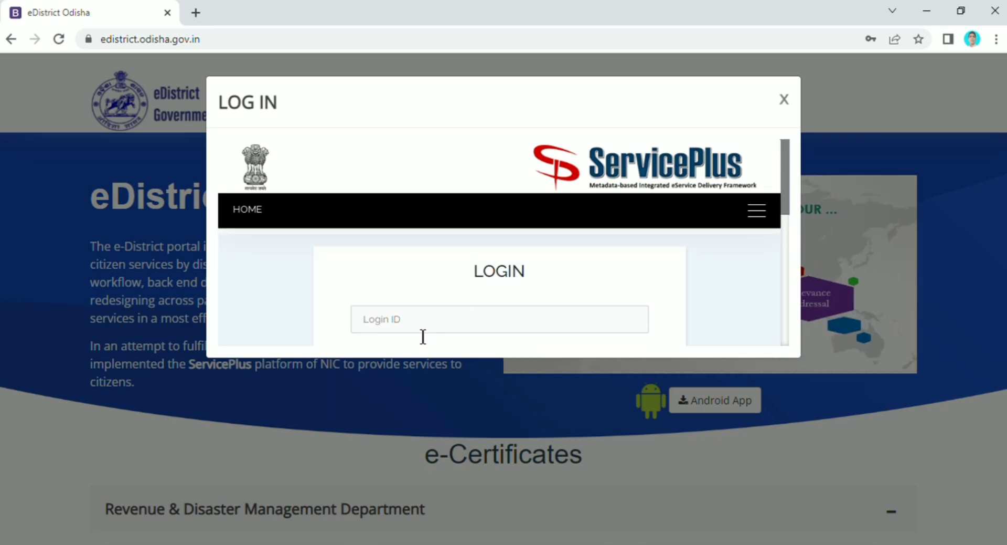
scroll(419, 335, down, 1)
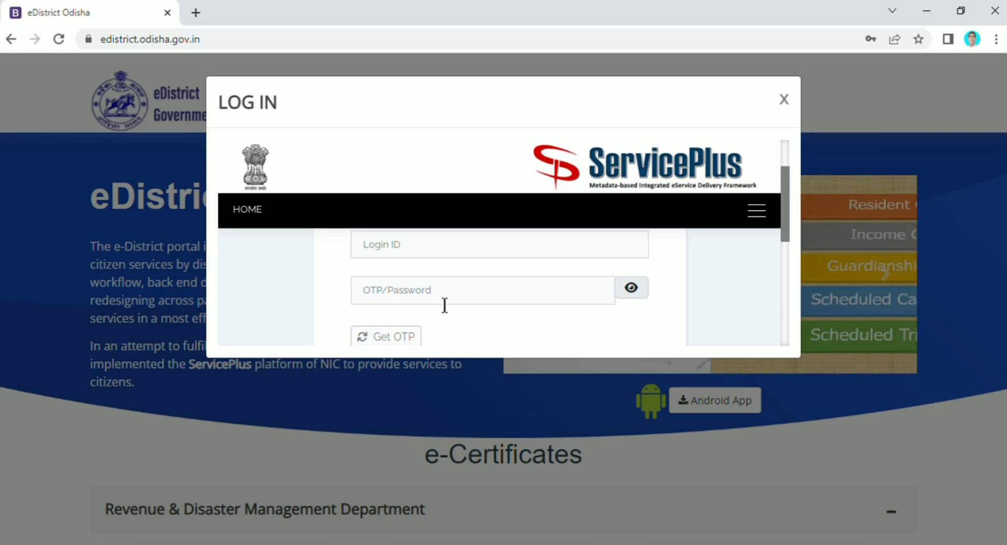
click(419, 255)
click(415, 302)
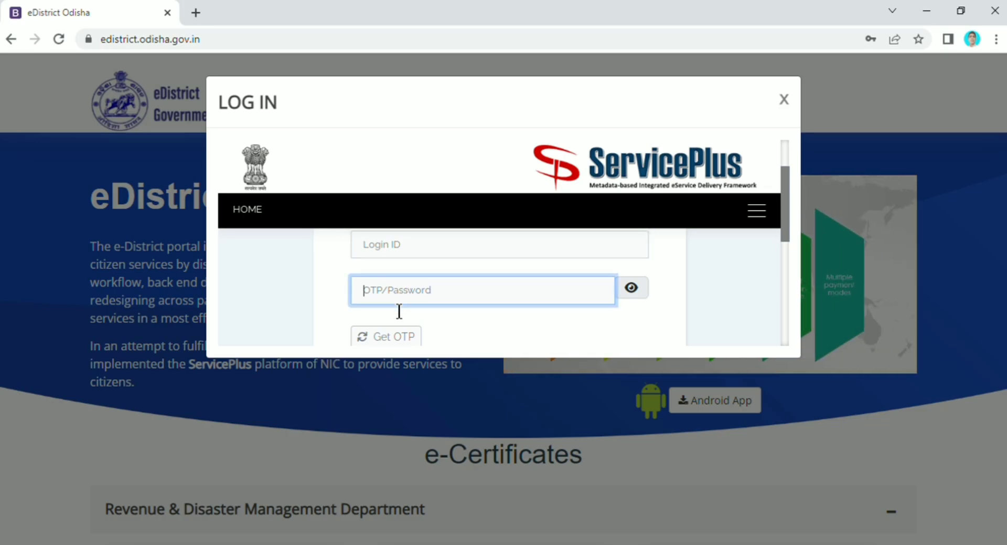
click(346, 313)
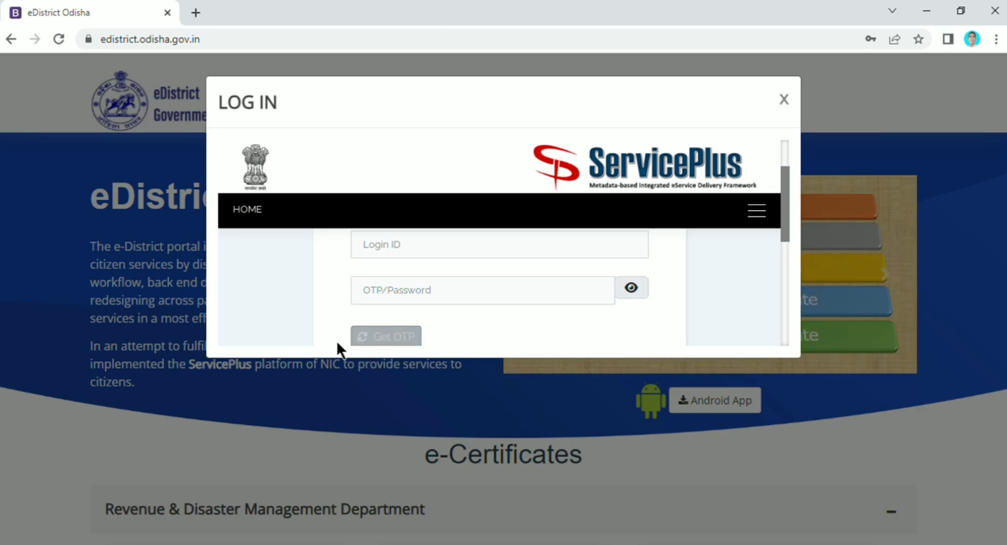
scroll(429, 303, down, 2)
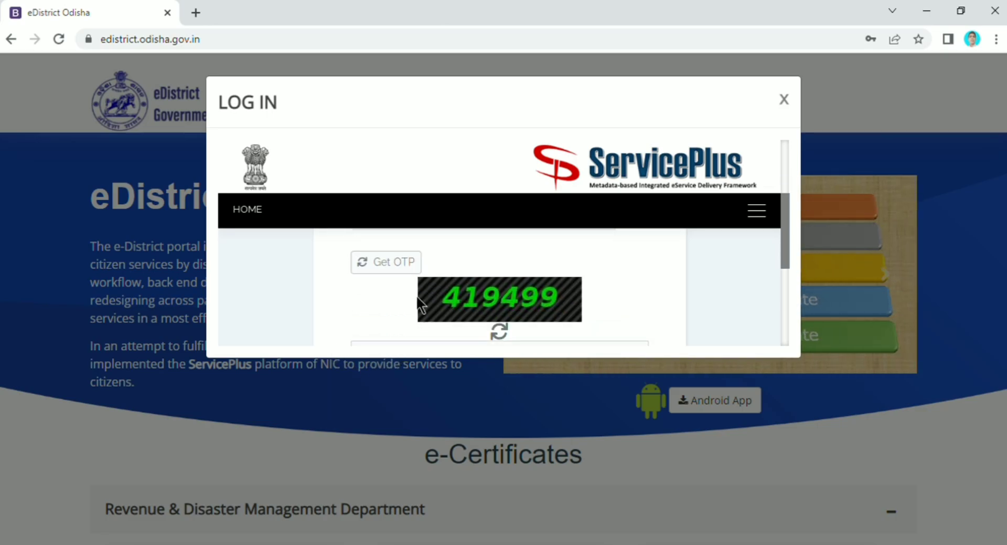
scroll(520, 317, down, 2)
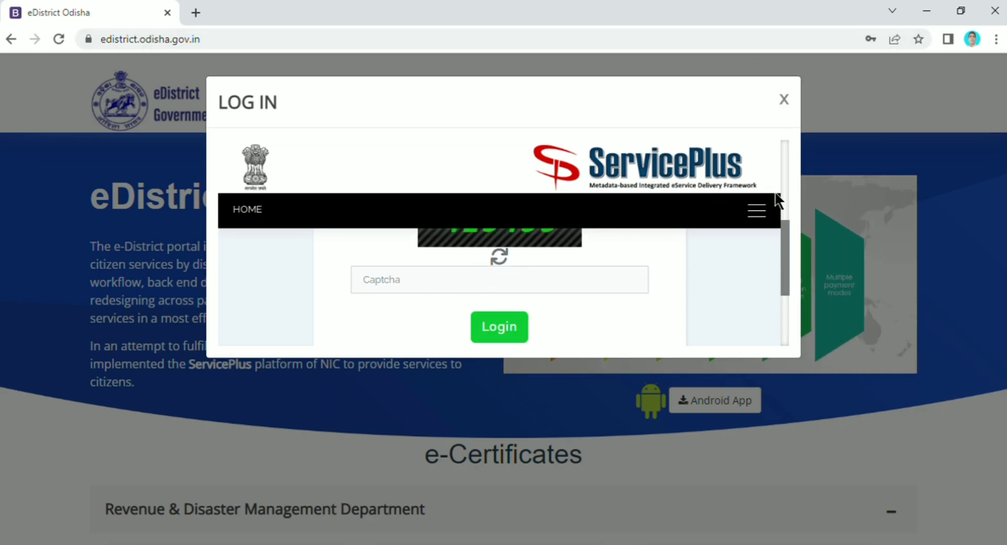
click(784, 99)
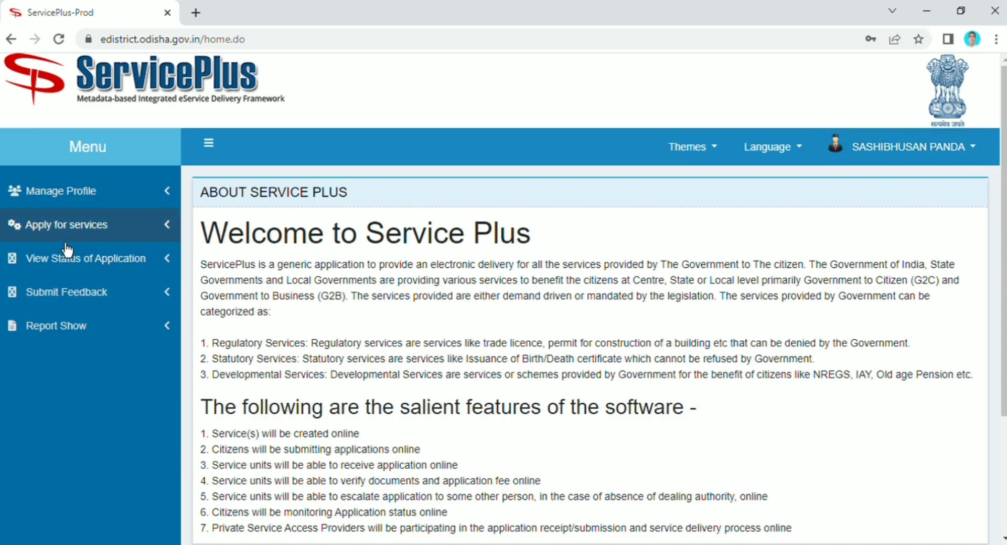
Open the list of all available services for Odisha and look through its first page.
click(110, 238)
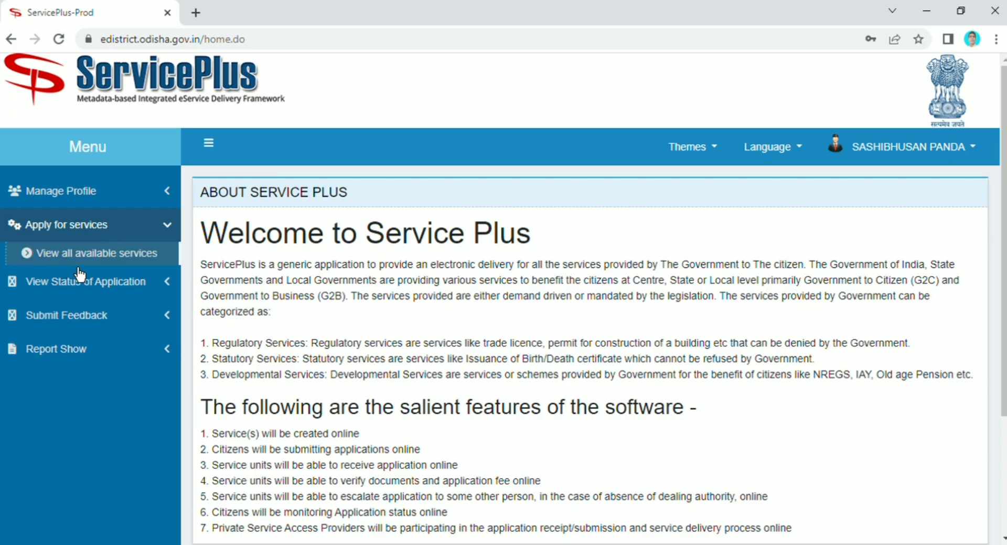
click(113, 259)
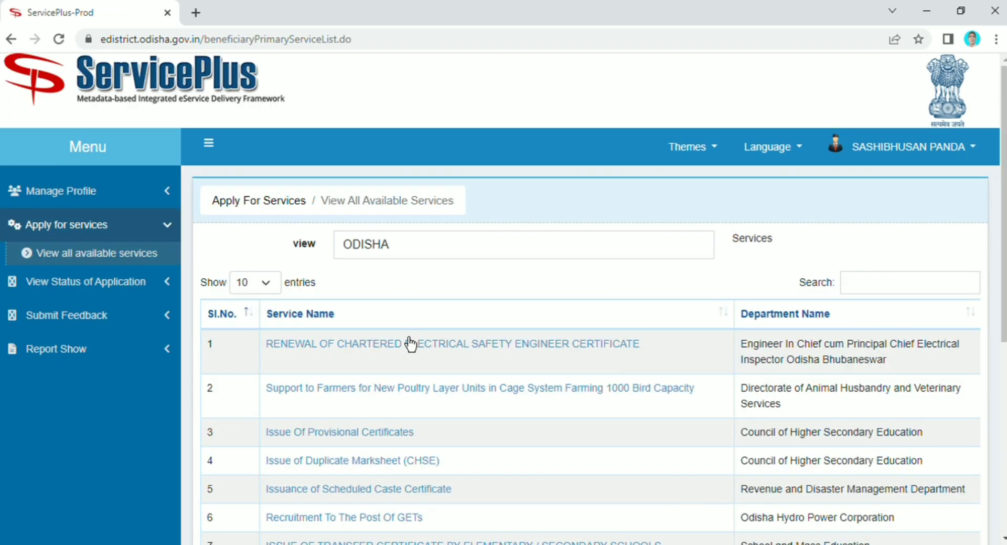
scroll(407, 375, down, 3)
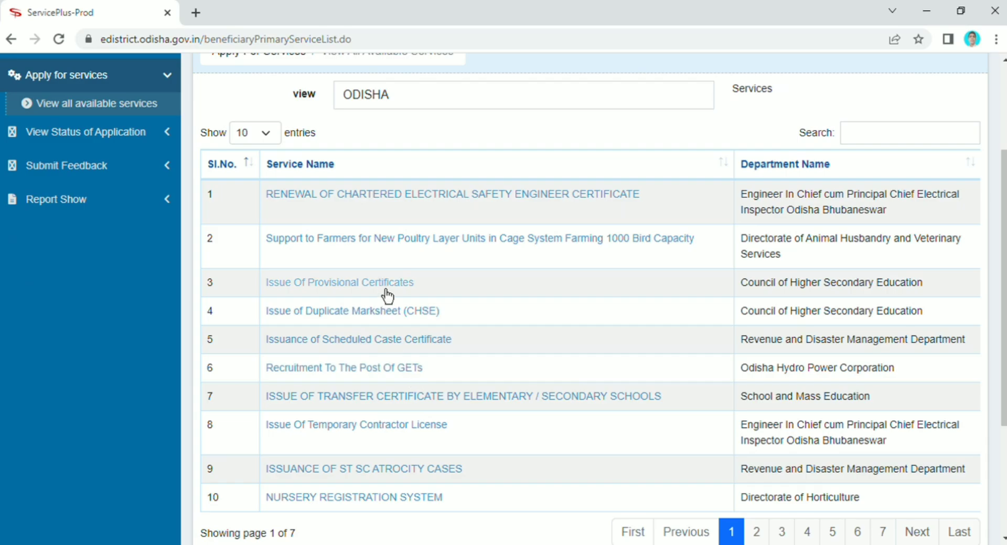
scroll(393, 356, down, 3)
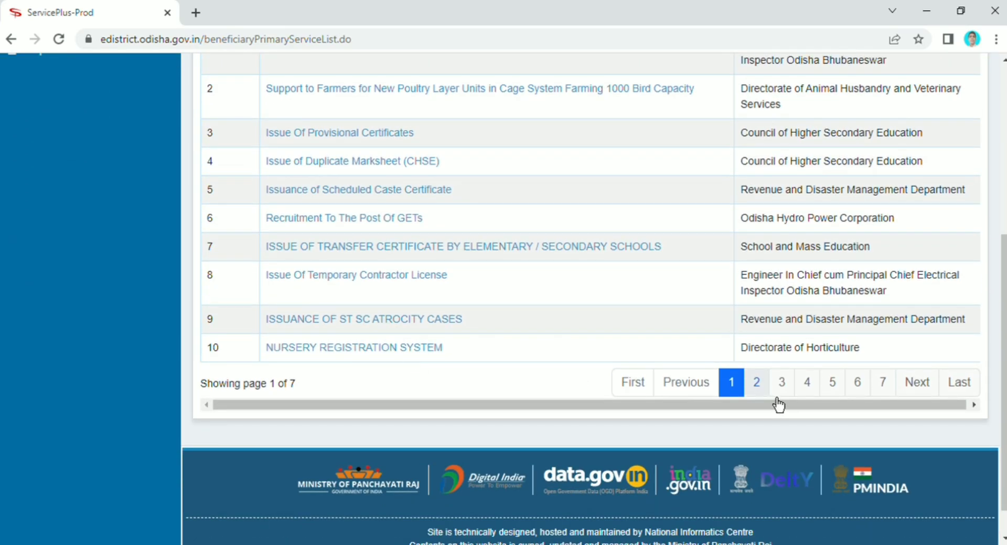
Go to page 5 of the services list and open the Issuance of Resident Certificate application form.
click(834, 391)
scroll(686, 420, up, 3)
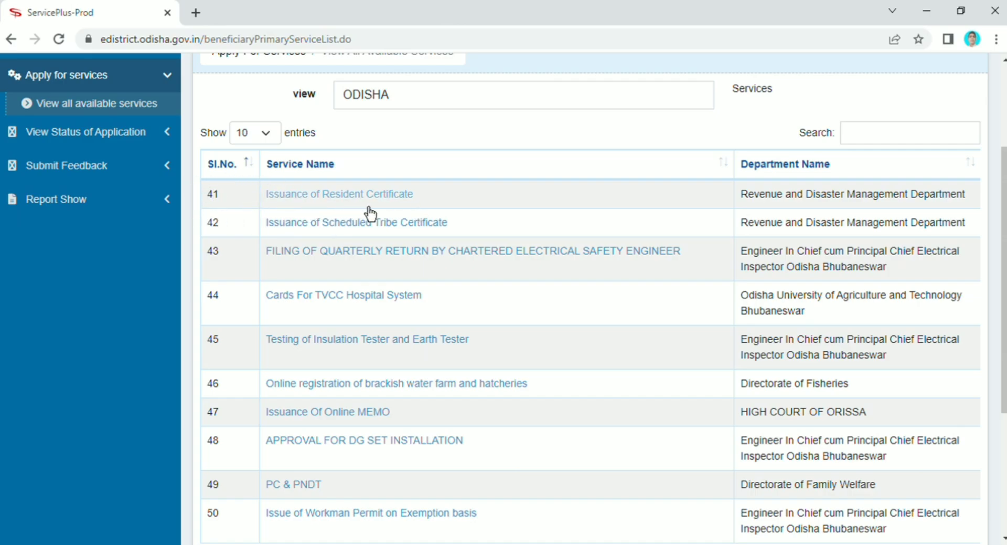
click(386, 195)
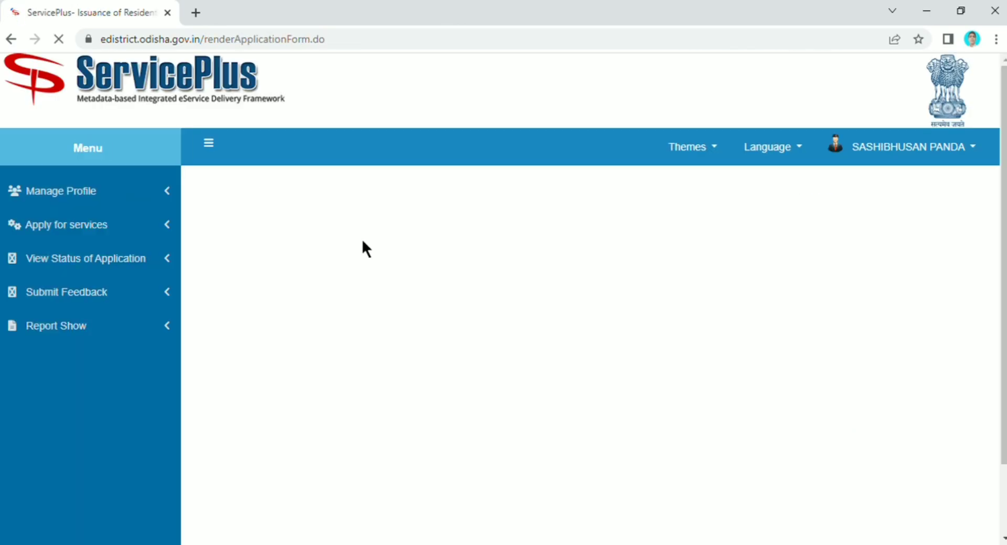
Set the applicant's salutation to Shri in the Personal Details of the resident certificate form.
scroll(370, 231, down, 1)
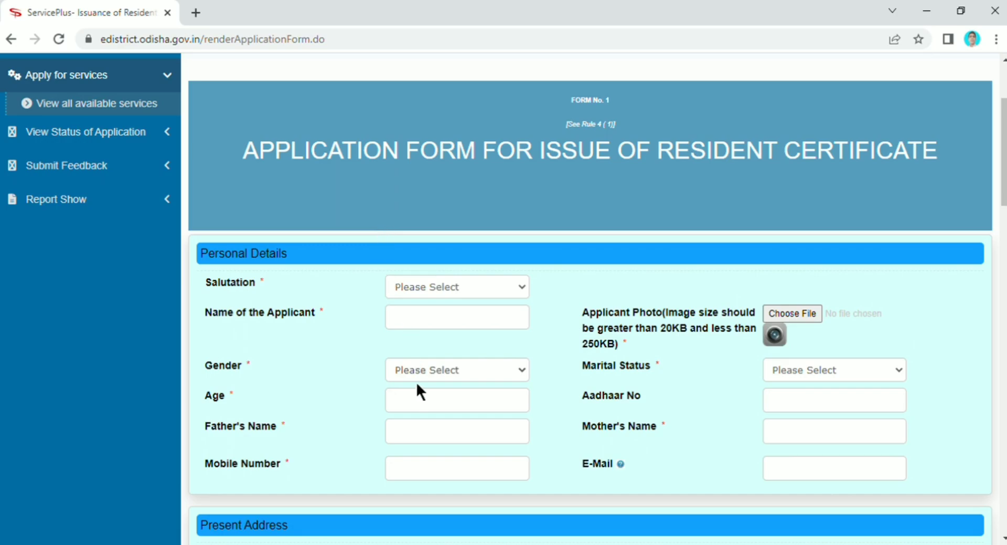
click(414, 319)
scroll(704, 404, down, 3)
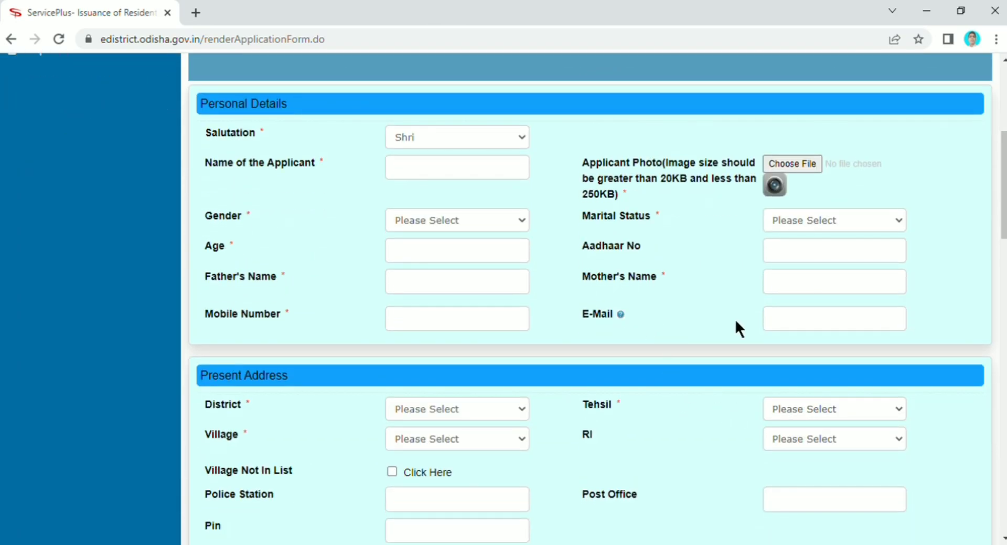
Review the resident certificate form's contact, address, guardian, purpose, declaration, office and word verification fields.
click(819, 326)
scroll(682, 359, down, 3)
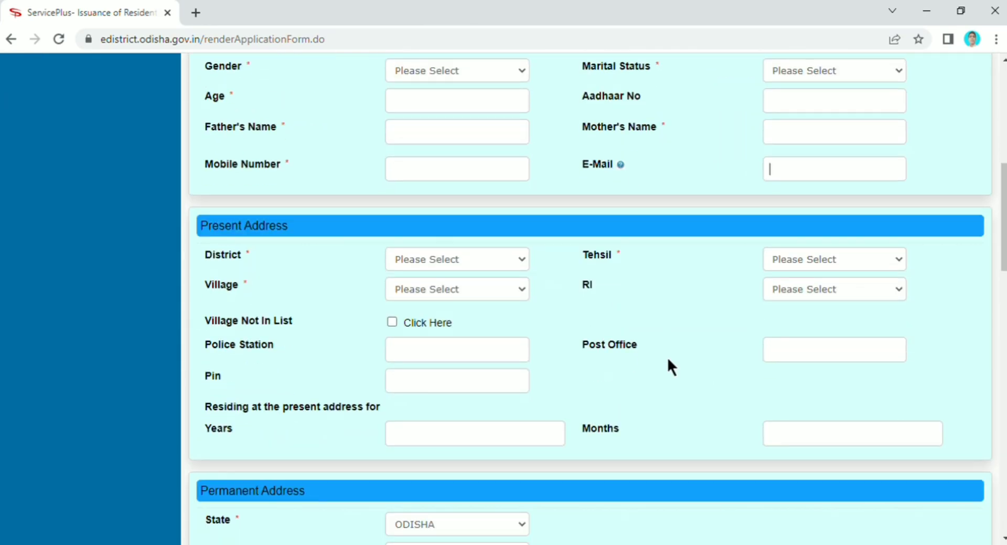
scroll(410, 285, down, 1)
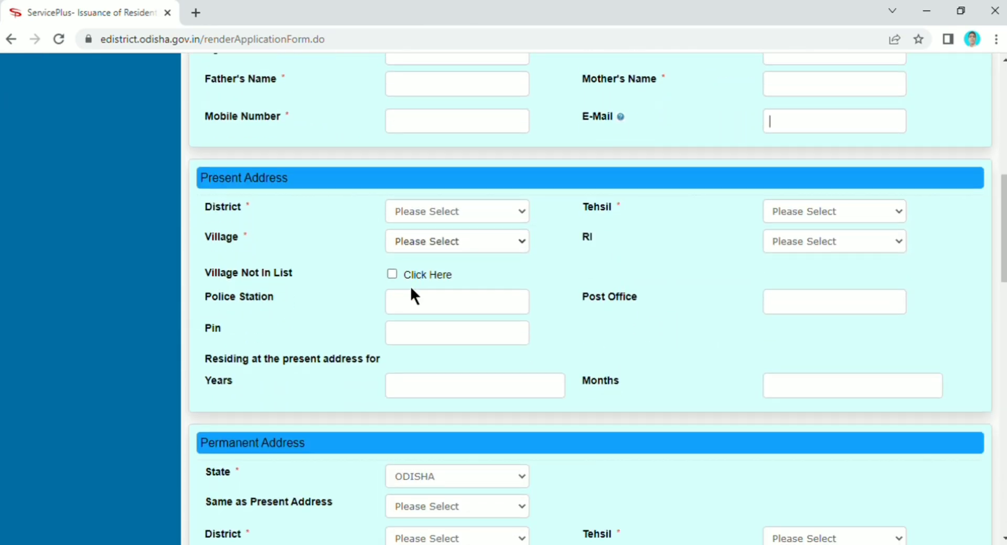
scroll(405, 400, down, 11)
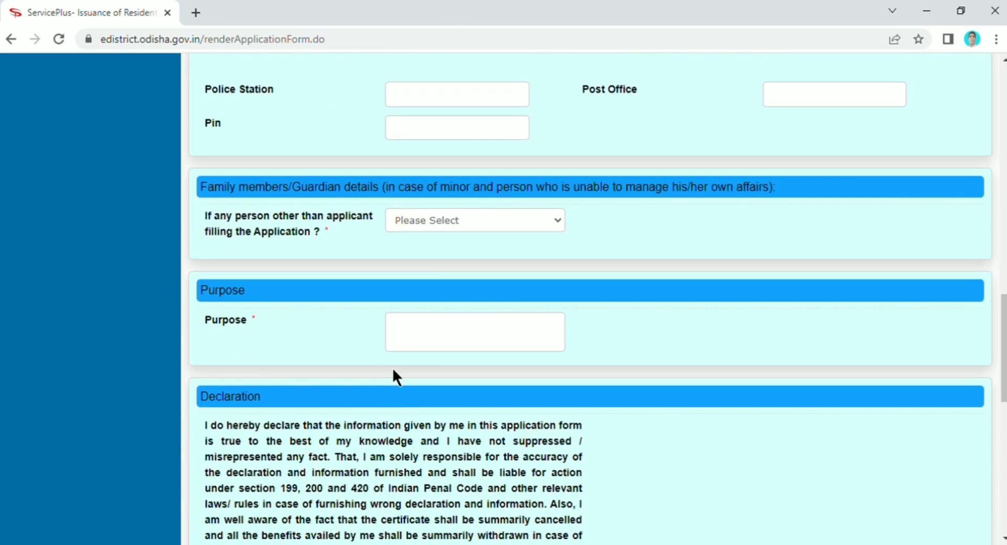
scroll(394, 376, down, 1)
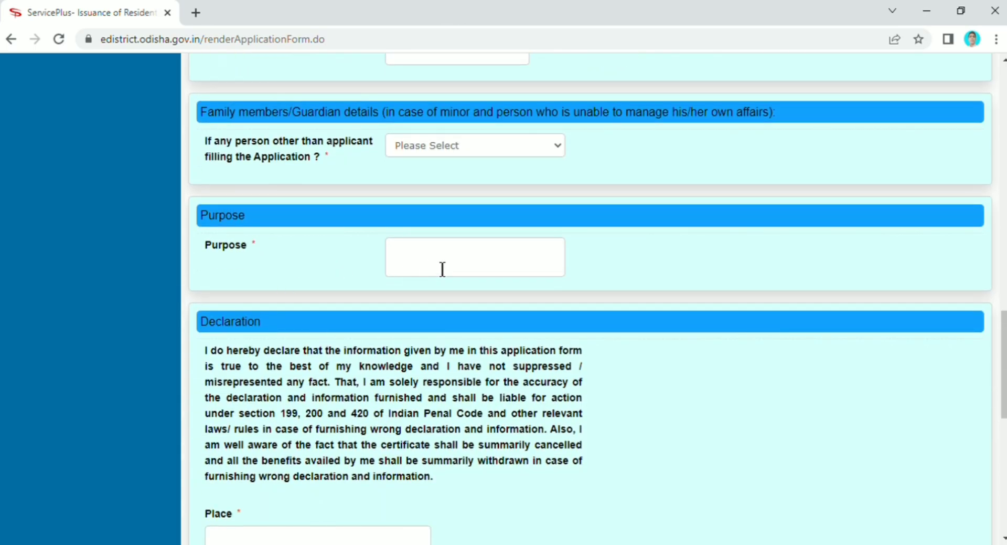
scroll(438, 269, down, 4)
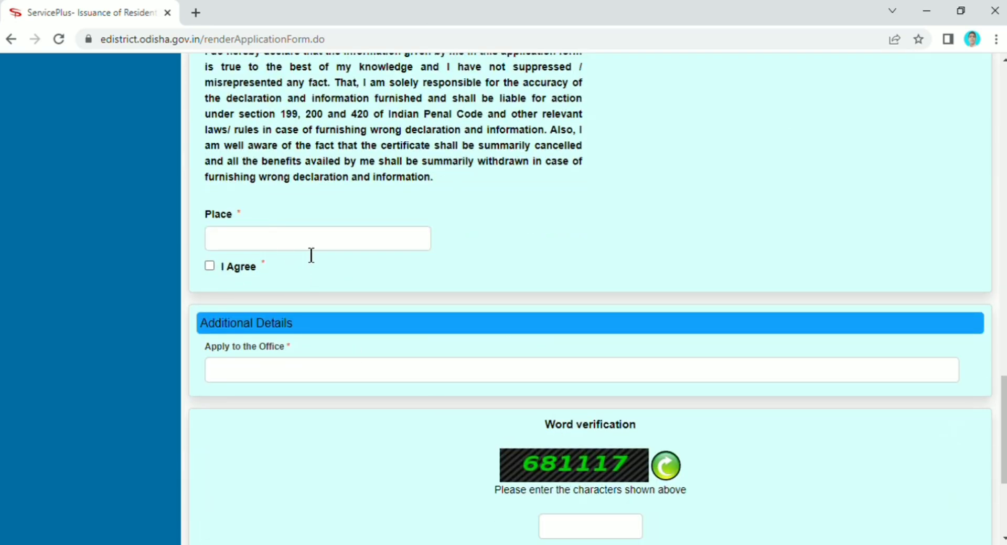
scroll(309, 253, down, 1)
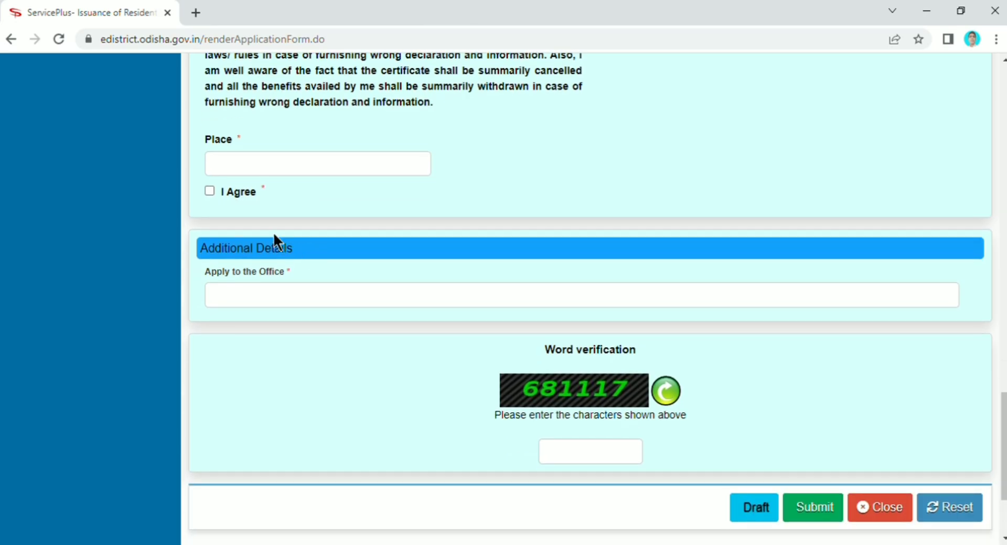
click(589, 451)
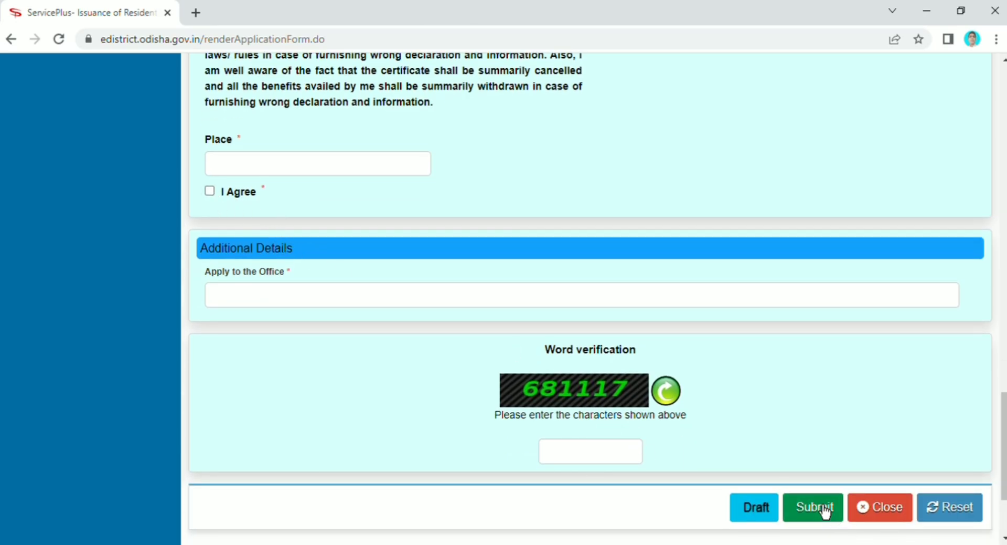
scroll(814, 493, up, 1)
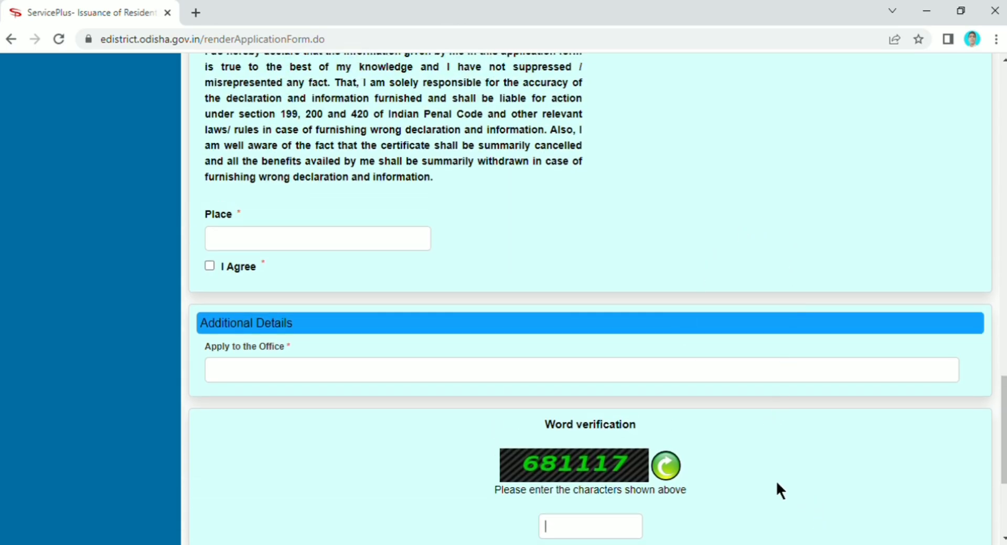
scroll(777, 484, down, 2)
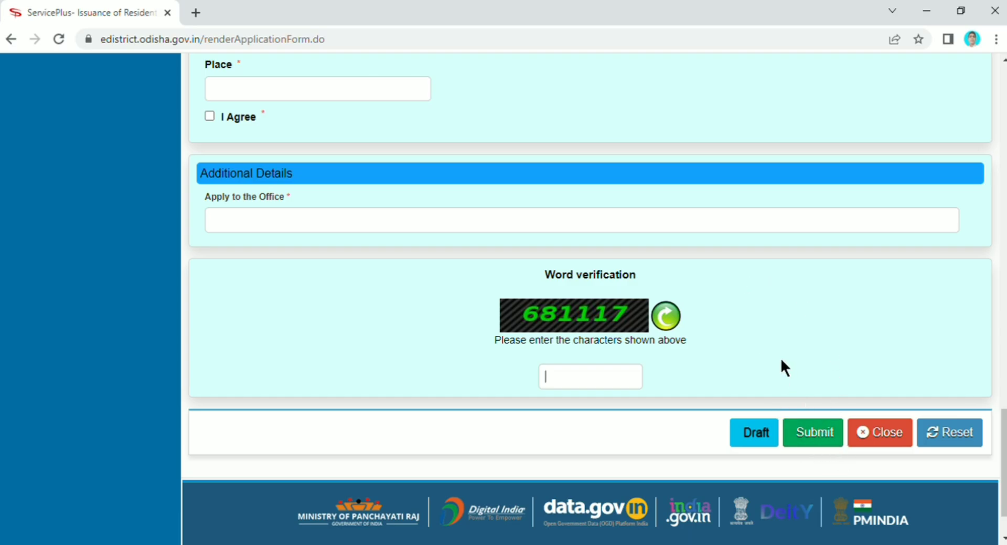
scroll(780, 362, up, 4)
scroll(781, 360, up, 1)
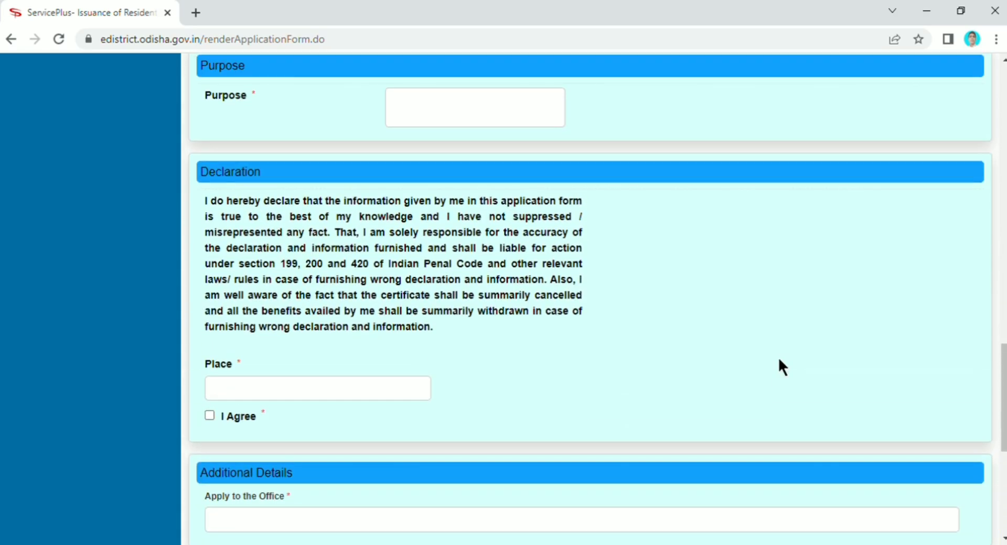
scroll(781, 365, up, 3)
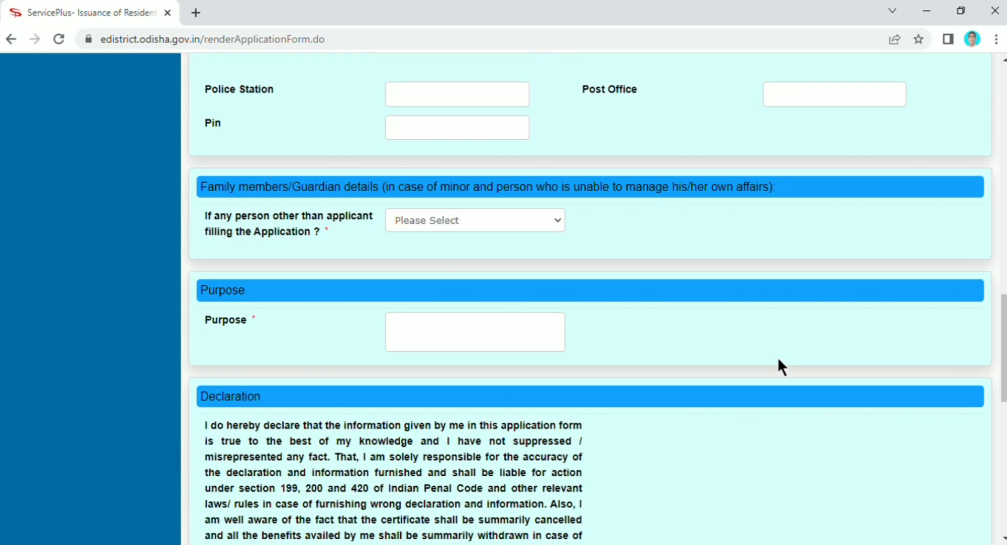
scroll(775, 359, up, 7)
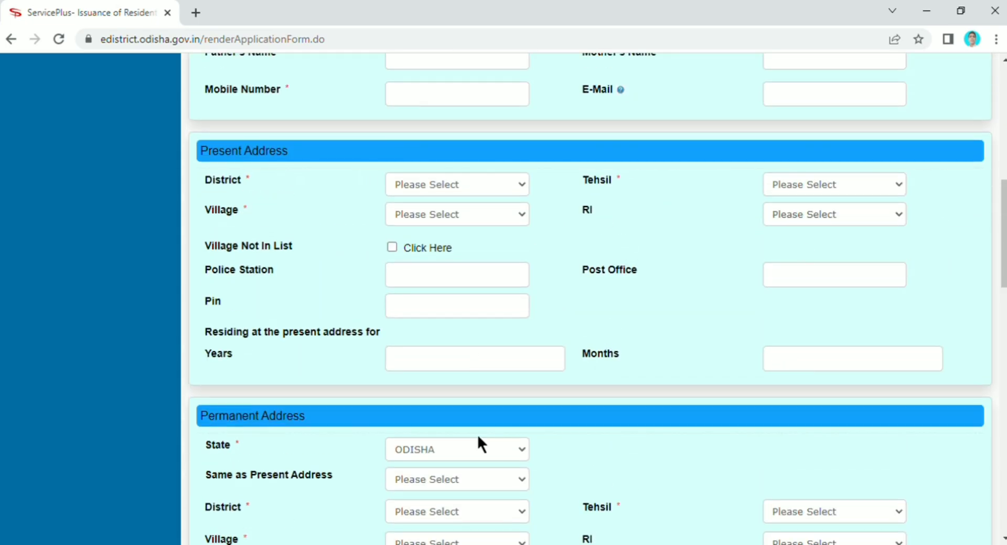